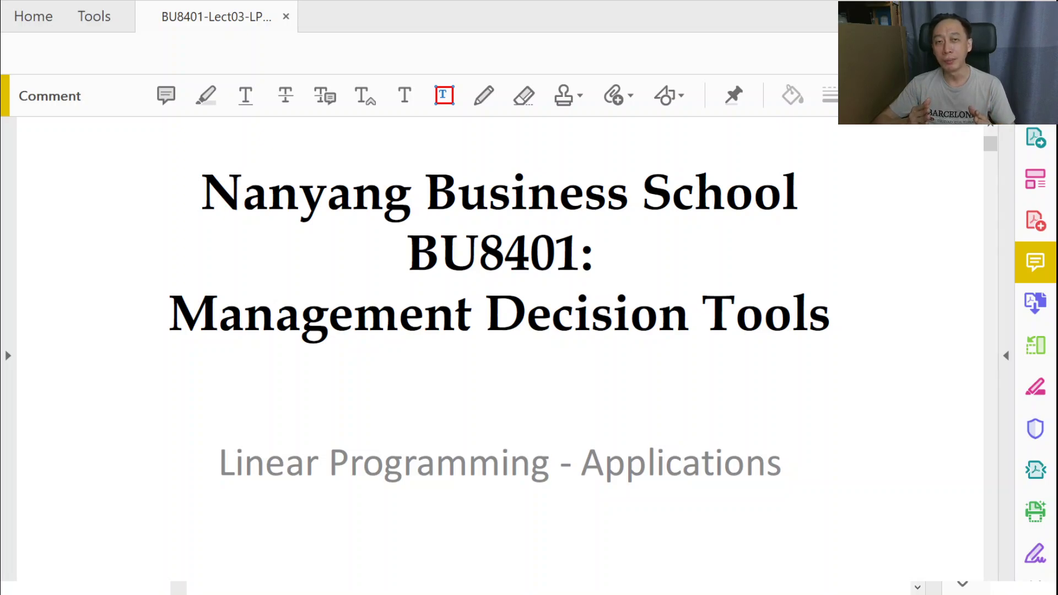
# Step: Reset the Add Text Box tool to start a new note beside the title slide's subtitle
pyautogui.click(447, 101)
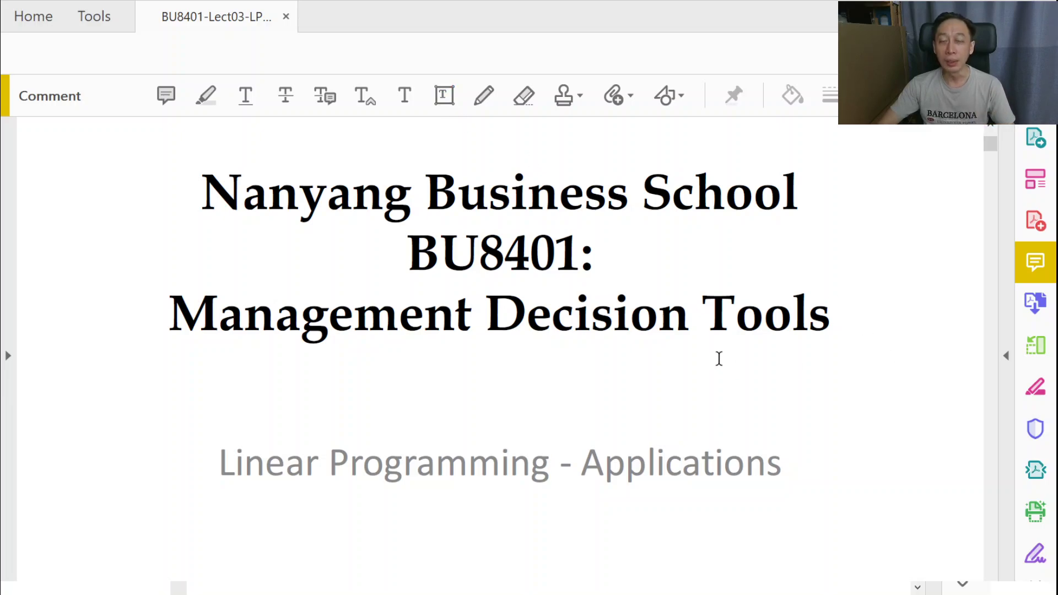
pyautogui.click(719, 358)
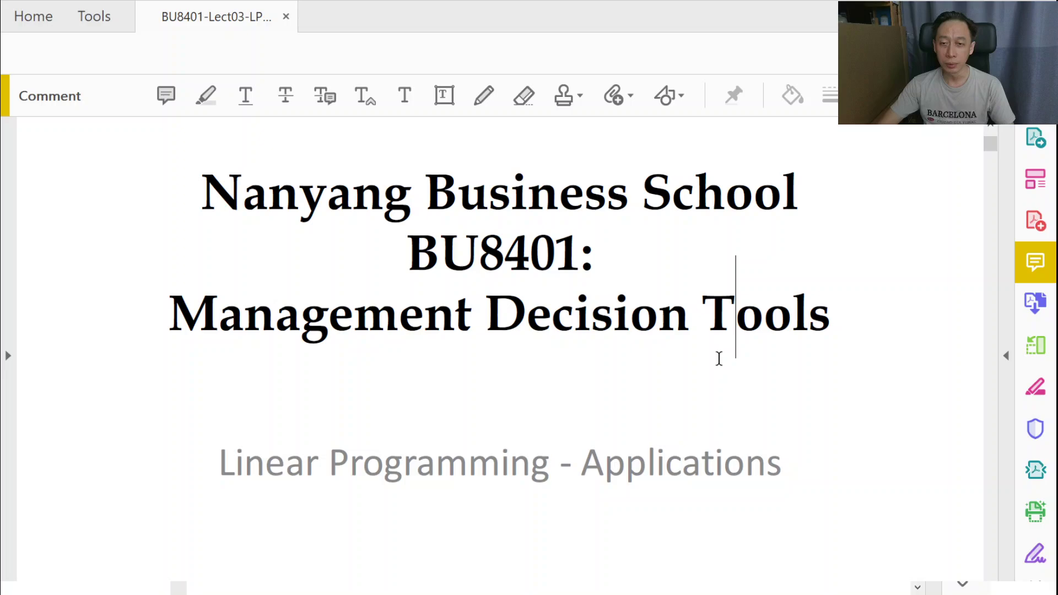
pyautogui.hotkey('shift', 'Left')
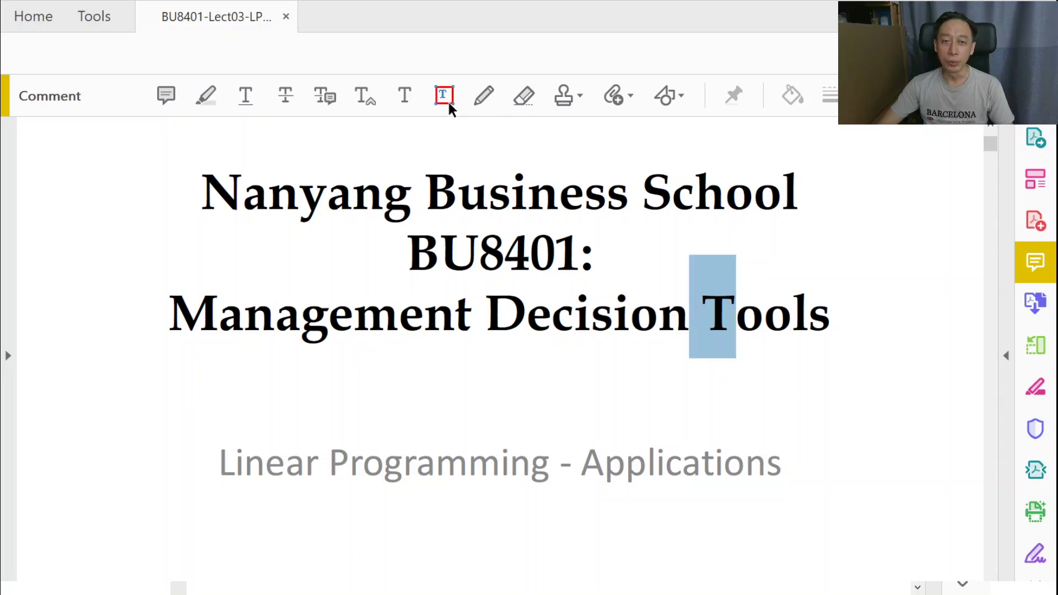
pyautogui.click(447, 100)
# Step: Write 'Business Problem - nebulous, not clearly described, usually subjective, mostly incomplete' and nudge it up-left
pyautogui.moveTo(712, 370); pyautogui.dragTo(989, 431)
pyautogui.write('L')
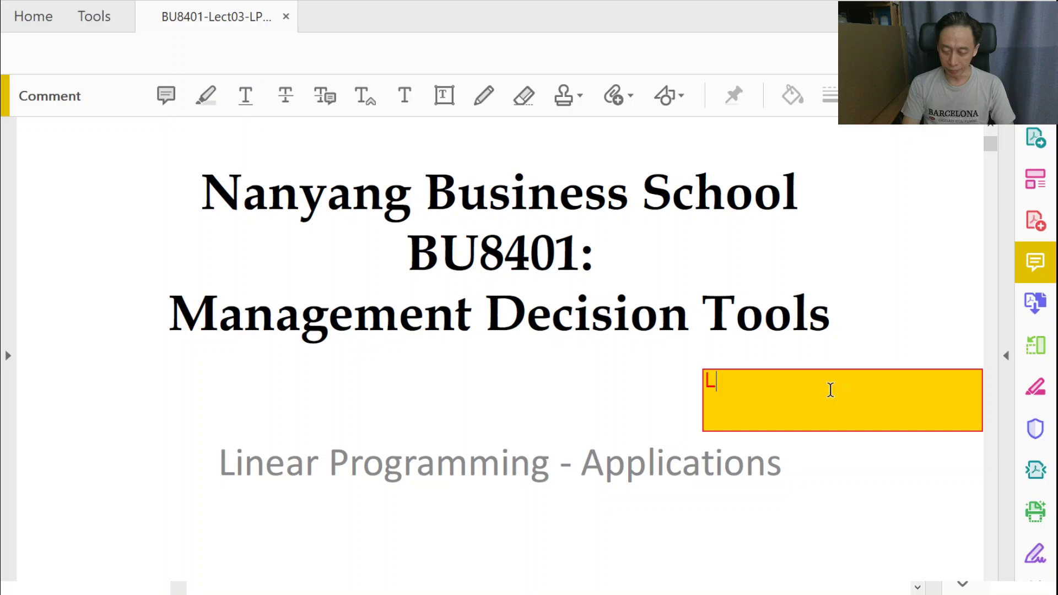
pyautogui.write('Bus')
pyautogui.press('BackSpace')
pyautogui.press('BackSpace')
pyautogui.press('BackSpace')
pyautogui.press('BackSpace')
pyautogui.write('Bs')
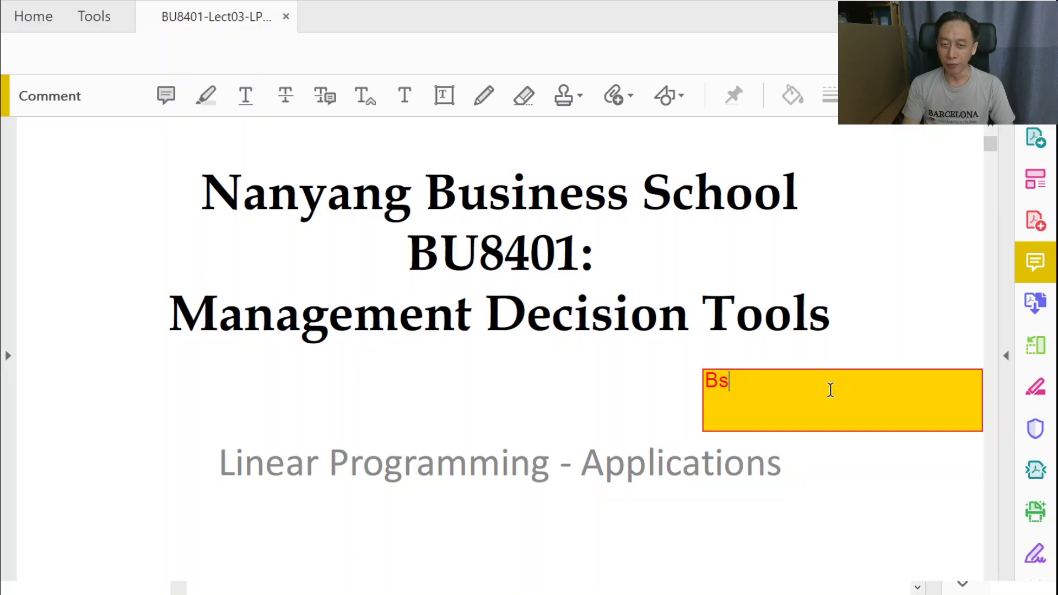
pyautogui.press('BackSpace')
pyautogui.write('usiness Proba')
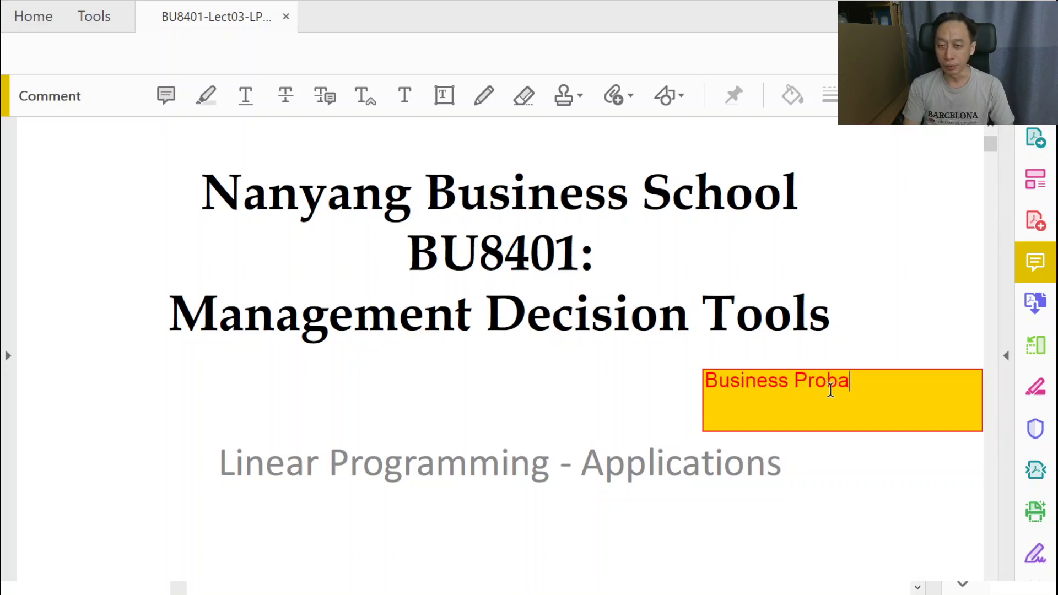
pyautogui.press('BackSpace')
pyautogui.write('lem - ')
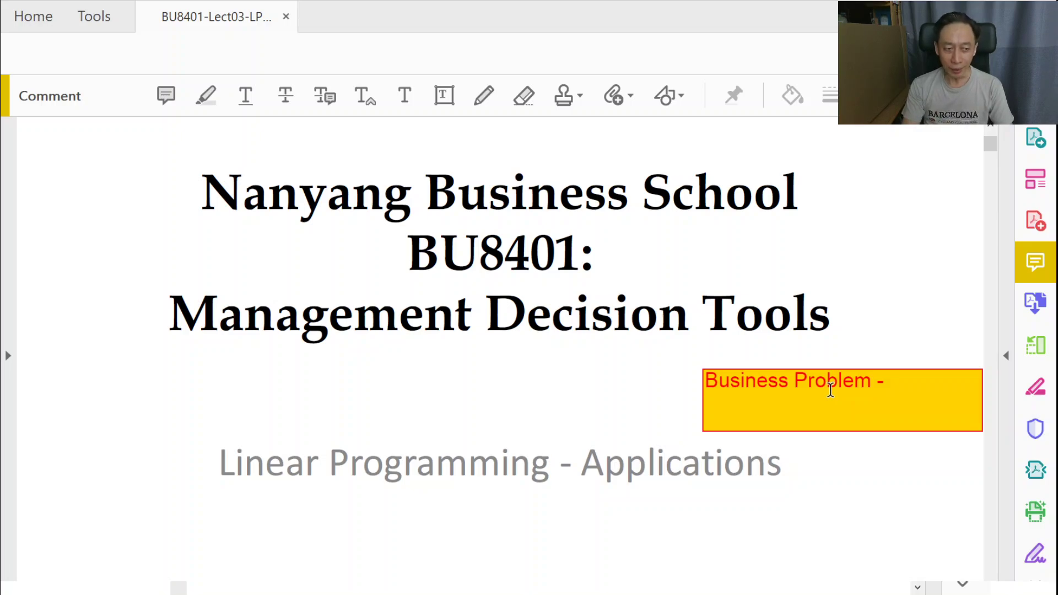
pyautogui.write('nebulous')
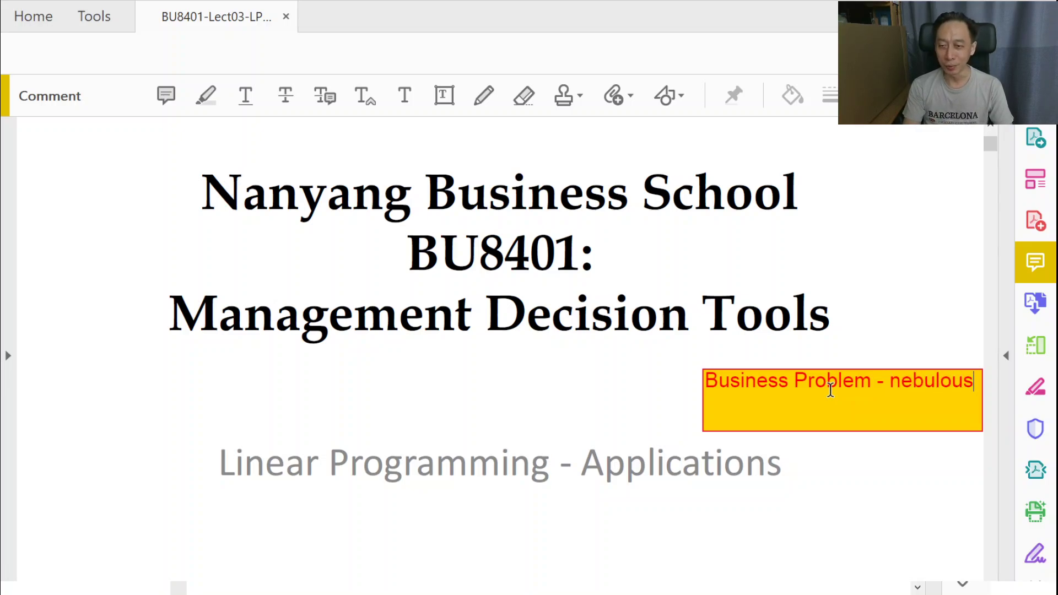
pyautogui.write(', not cle')
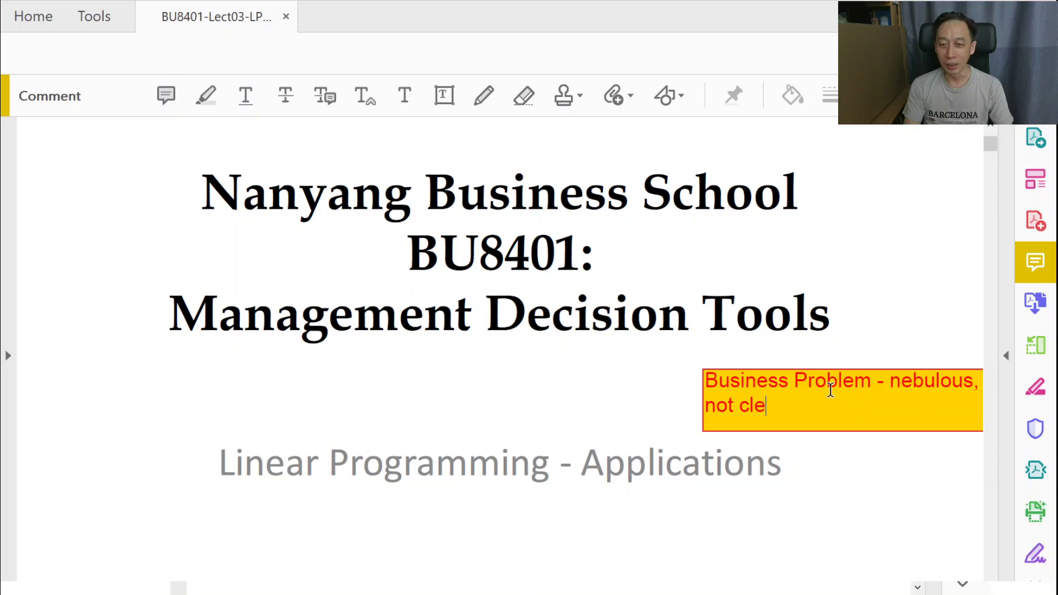
pyautogui.write('arly described, ')
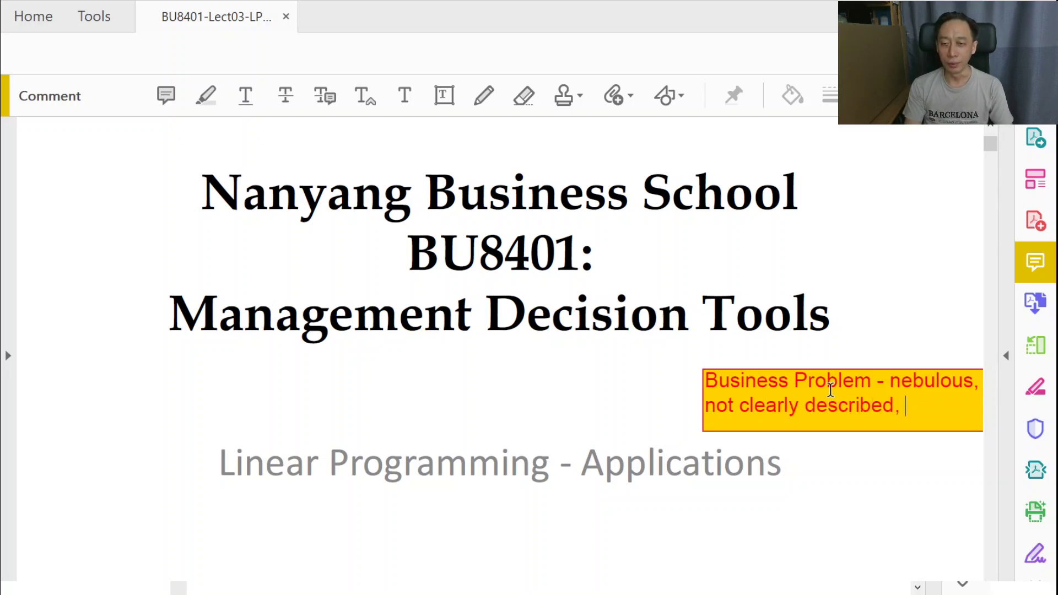
pyautogui.write('usualy')
pyautogui.press('BackSpace')
pyautogui.write('ly subje')
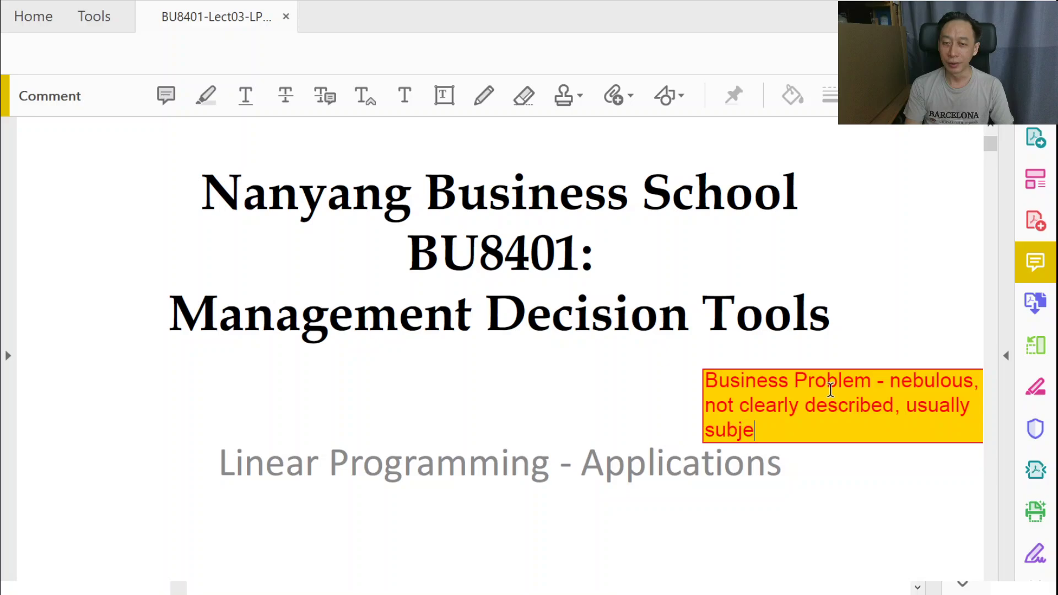
pyautogui.write('ctive, ')
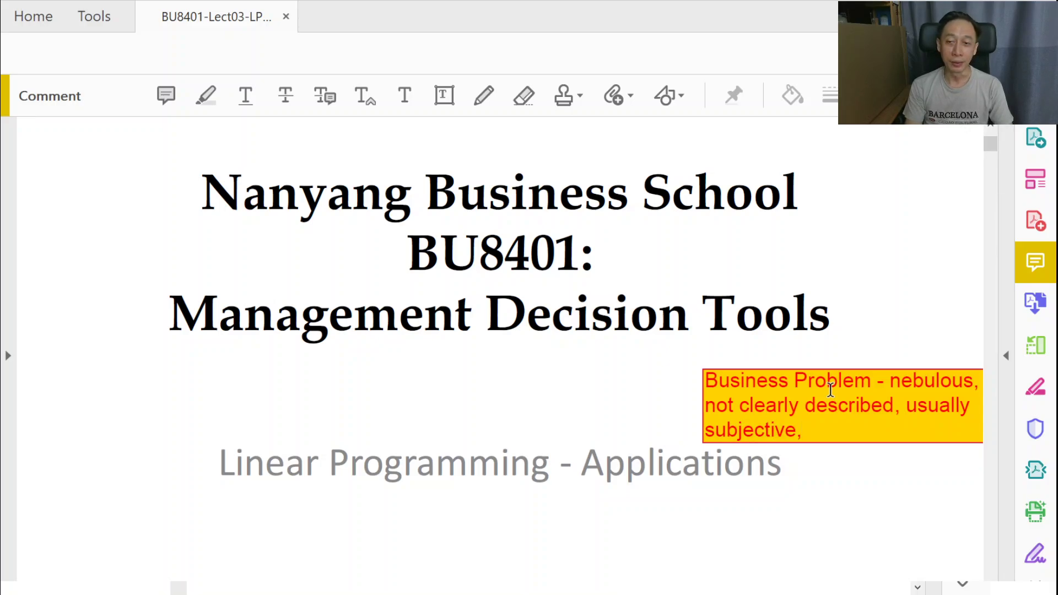
pyautogui.write('mostly incompl')
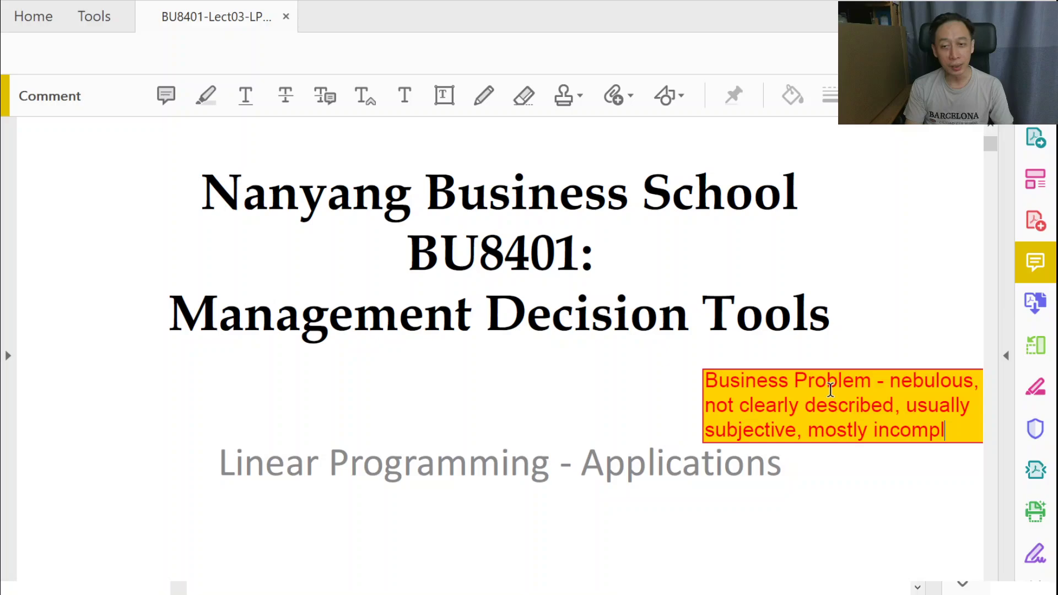
pyautogui.write('ete, ...')
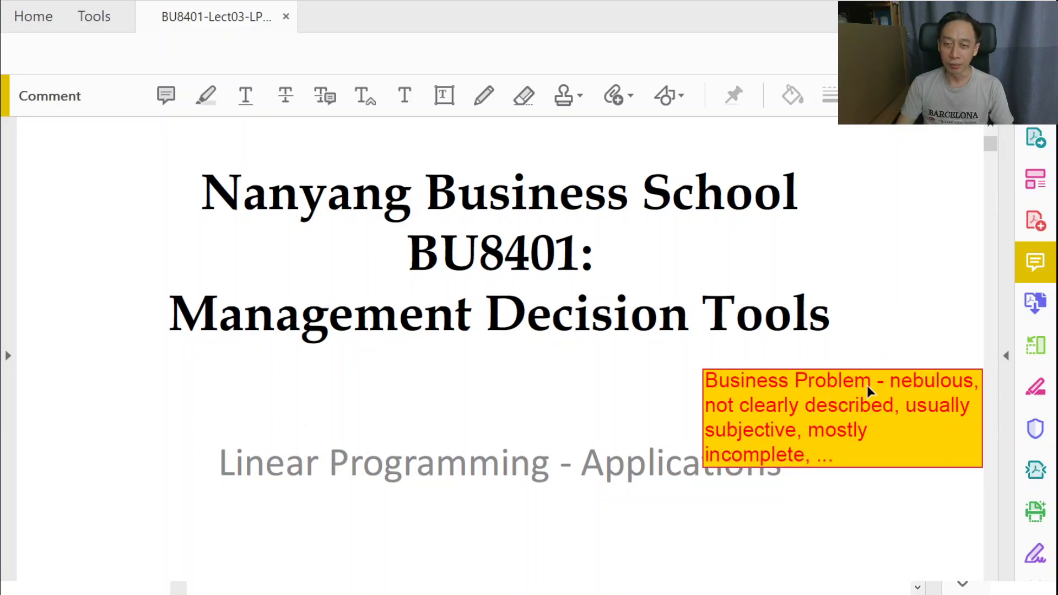
pyautogui.moveTo(868, 386); pyautogui.dragTo(841, 369)
pyautogui.moveTo(769, 355); pyautogui.dragTo(769, 347)
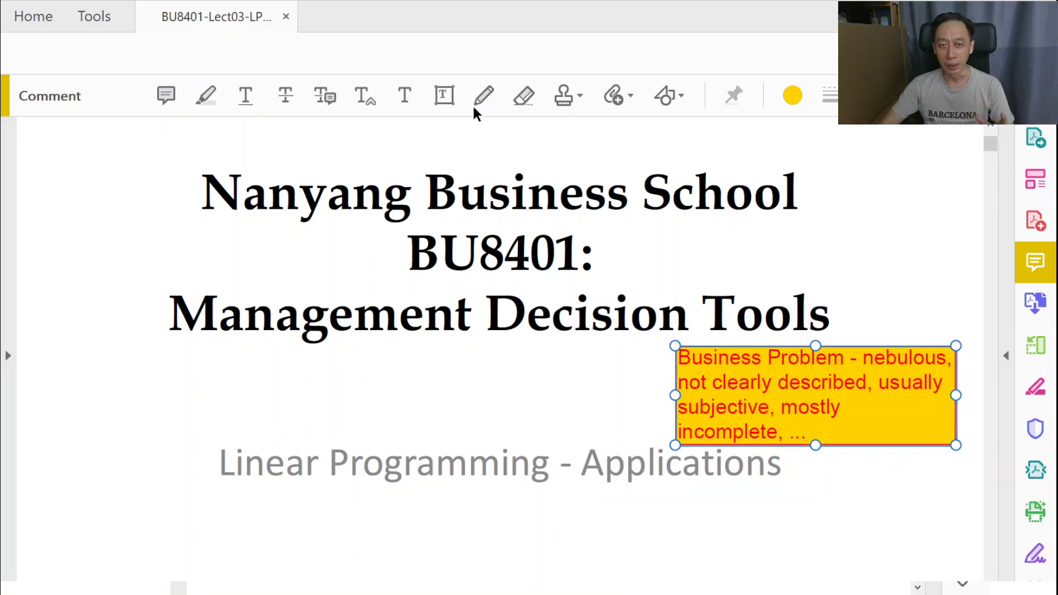
# Step: Sketch a purple pencil outline around the Business Problem note and a downward arrow beneath it
pyautogui.click(486, 95)
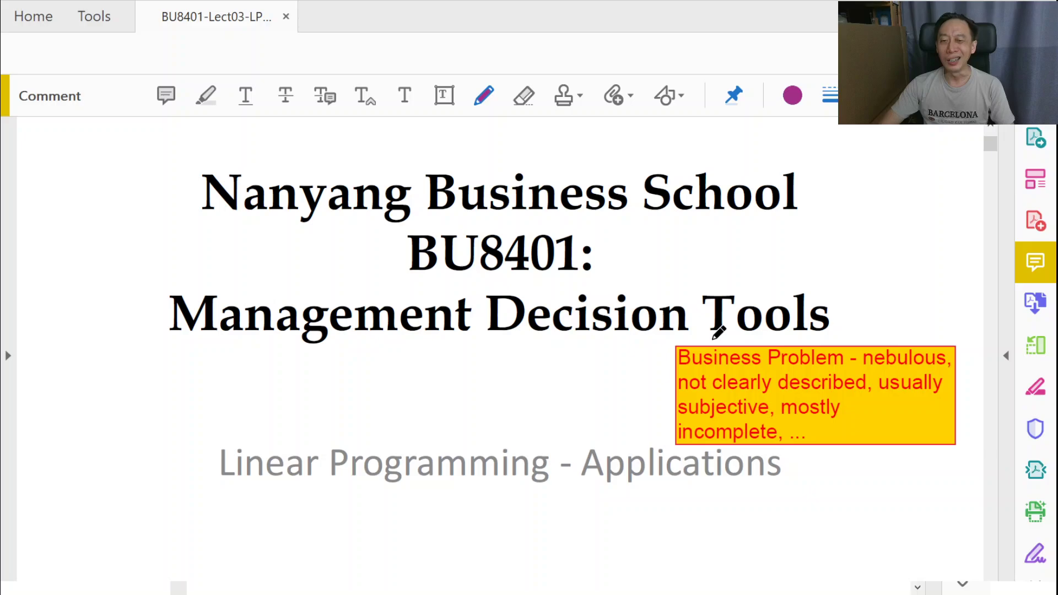
pyautogui.moveTo(700, 329)
pyautogui.mouseDown()
pyautogui.moveTo(670, 449)
pyautogui.moveTo(970, 422)
pyautogui.moveTo(718, 328)
pyautogui.moveTo(694, 331)
pyautogui.mouseUp()
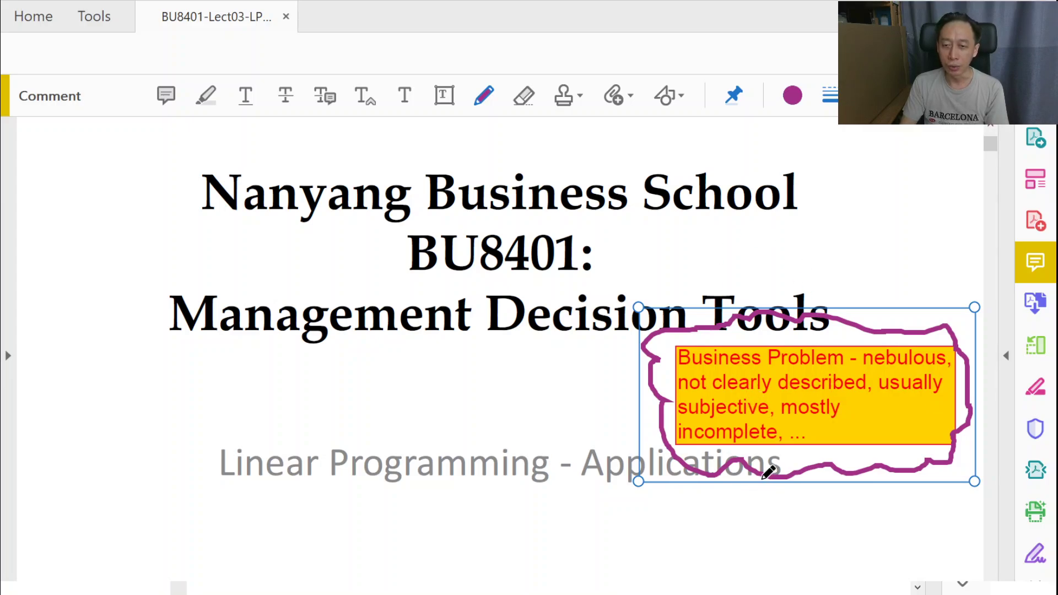
pyautogui.moveTo(747, 477)
pyautogui.mouseDown()
pyautogui.moveTo(817, 474)
pyautogui.moveTo(783, 494)
pyautogui.moveTo(807, 513)
pyautogui.mouseUp()
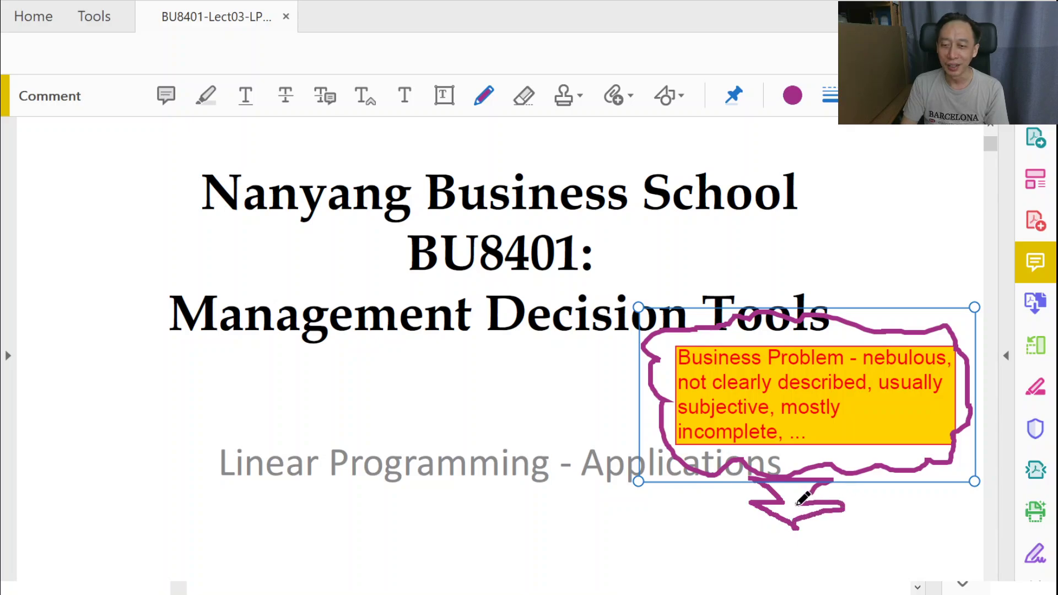
pyautogui.moveTo(806, 512); pyautogui.dragTo(845, 505)
pyautogui.click(444, 95)
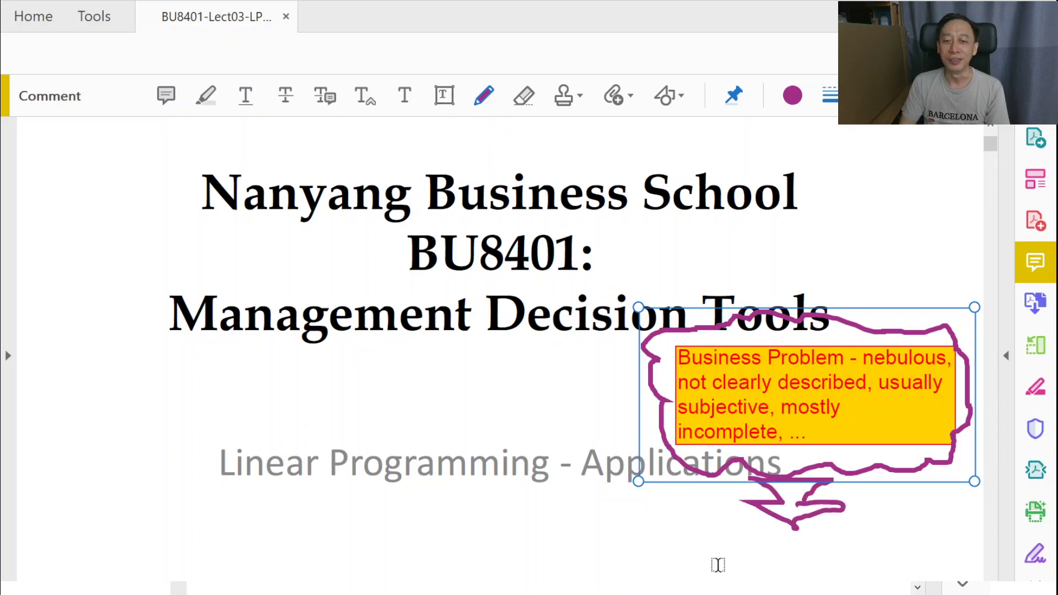
# Step: Create a 'Mathematical Model - LP' box below the arrow and realign the cloud around the Business Problem note
pyautogui.moveTo(634, 514); pyautogui.dragTo(977, 567)
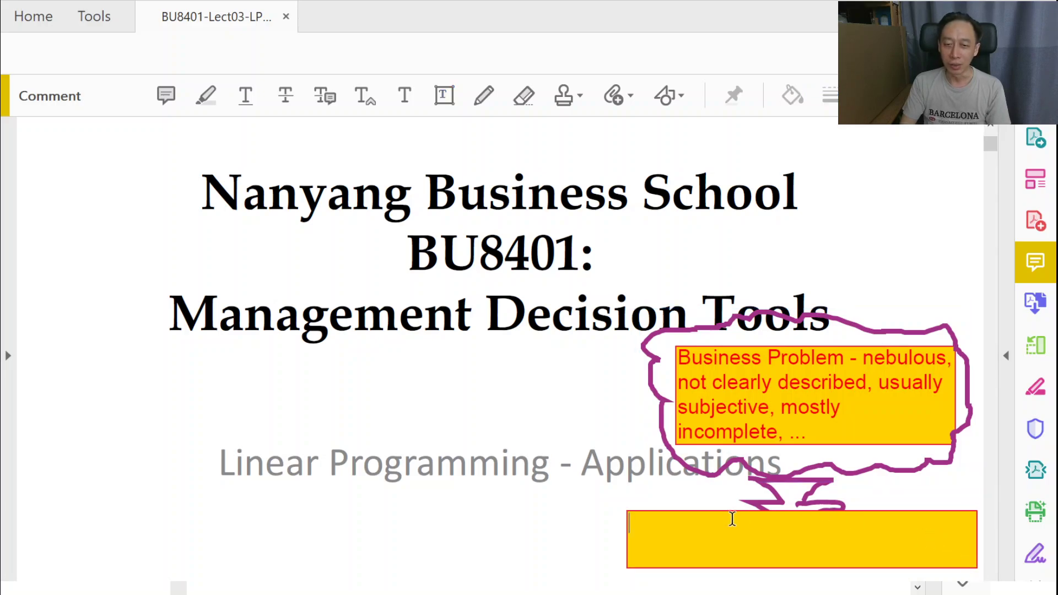
pyautogui.write('L')
pyautogui.press('BackSpace')
pyautogui.write('MM')
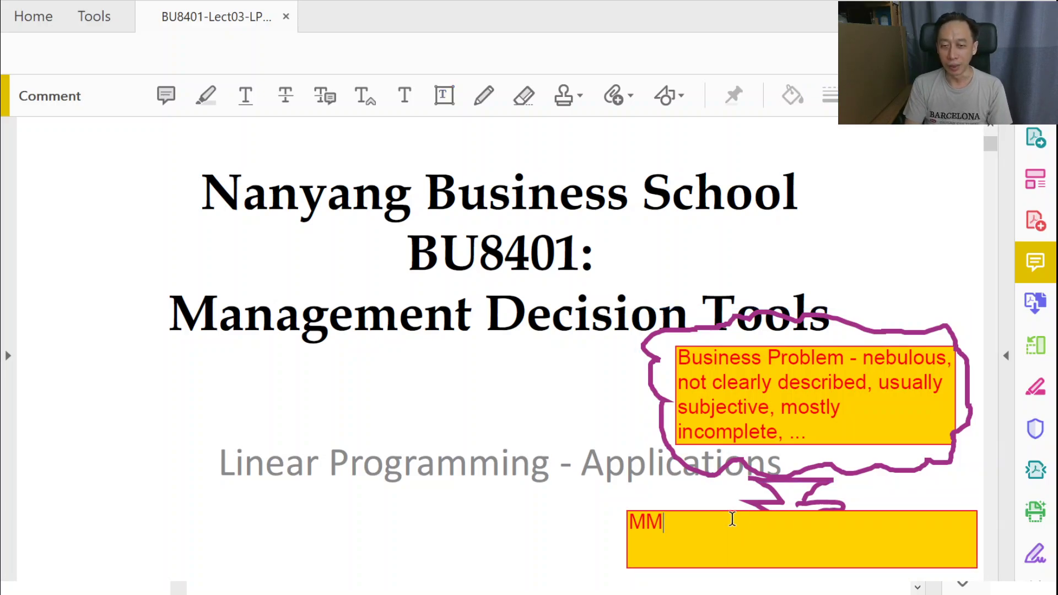
pyautogui.press('BackSpace')
pyautogui.write('athematical ')
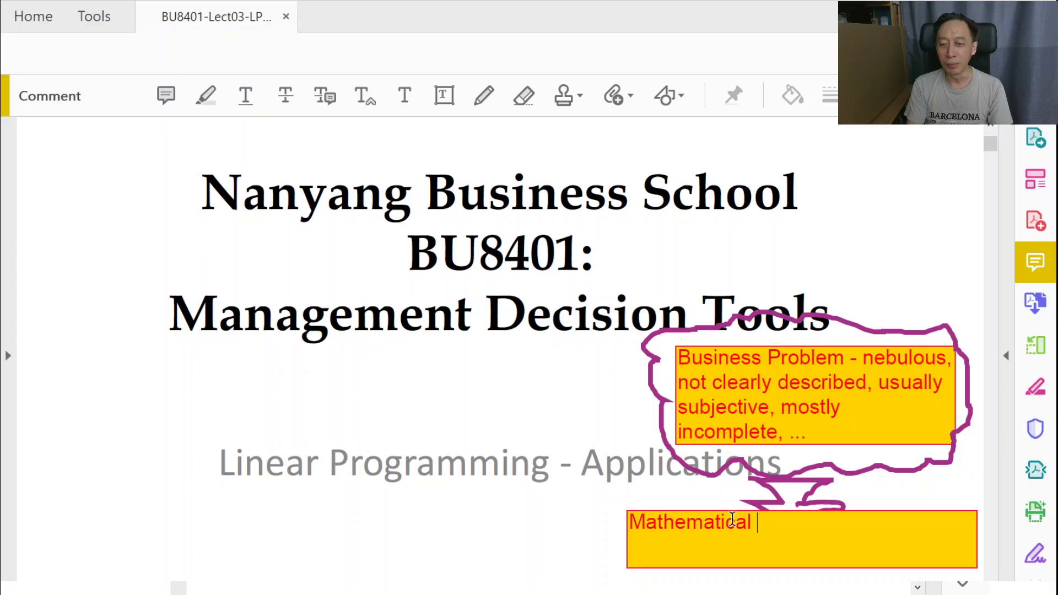
pyautogui.write('Model - LP')
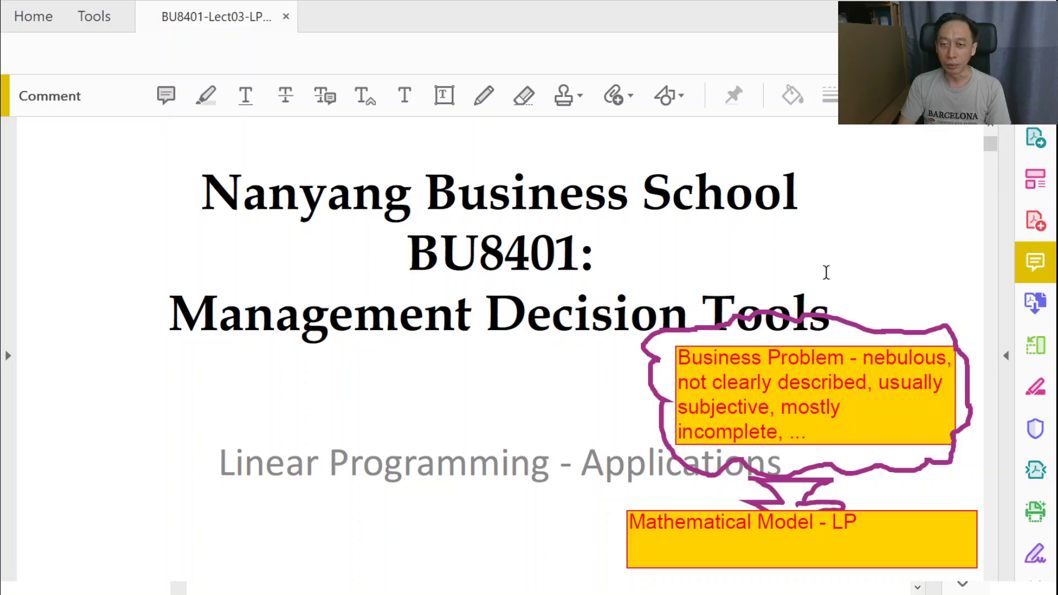
pyautogui.moveTo(840, 317); pyautogui.dragTo(826, 262)
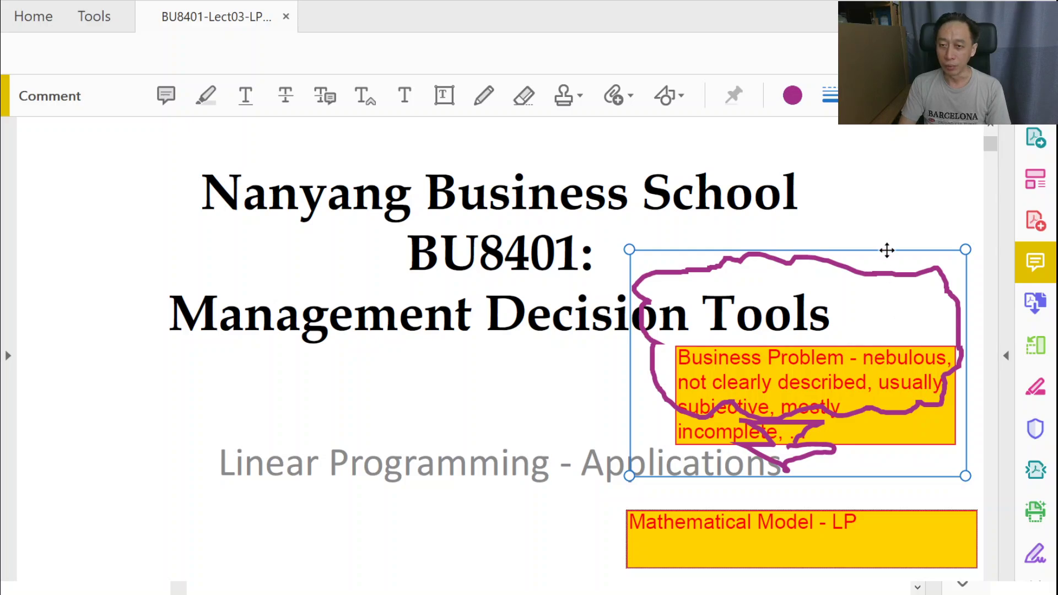
pyautogui.moveTo(887, 250); pyautogui.dragTo(824, 249)
pyautogui.moveTo(948, 377); pyautogui.dragTo(856, 308)
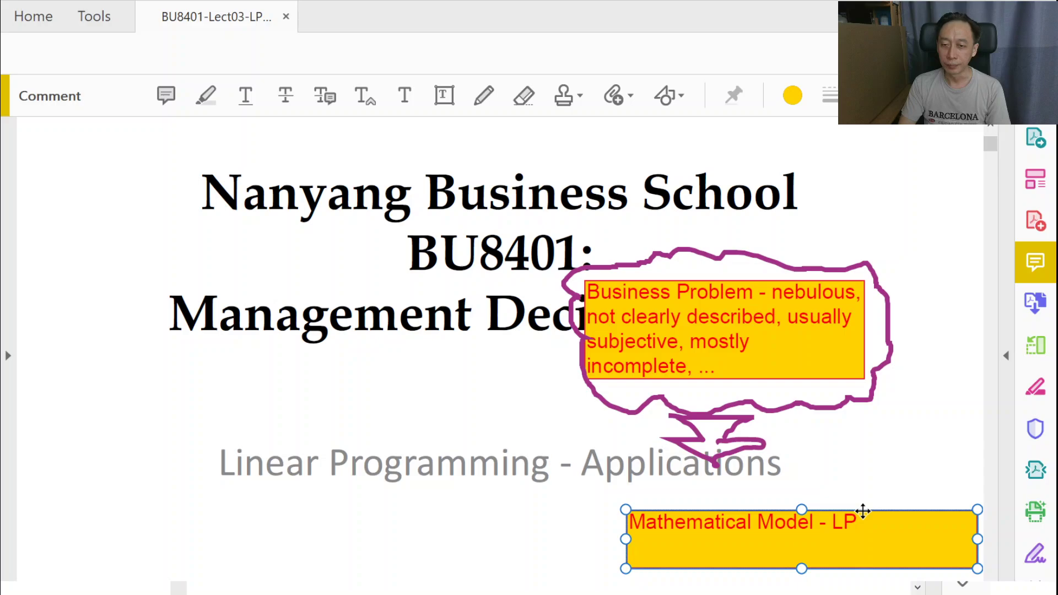
# Step: Place the LP box under the arrow, shrink it to one line, and paste a copy beneath
pyautogui.moveTo(862, 509); pyautogui.dragTo(804, 476)
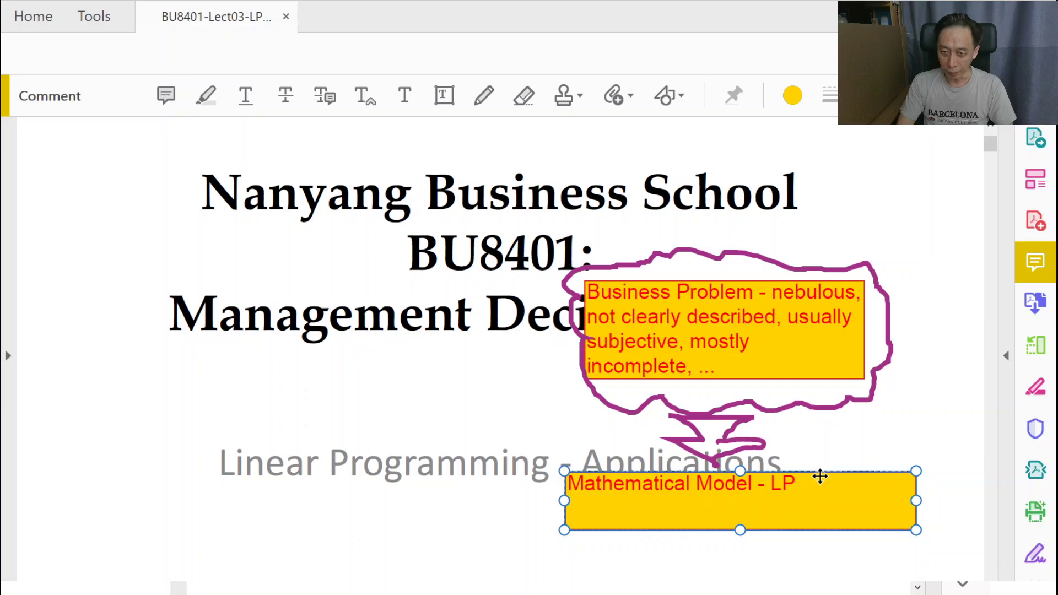
pyautogui.moveTo(819, 472); pyautogui.dragTo(820, 467)
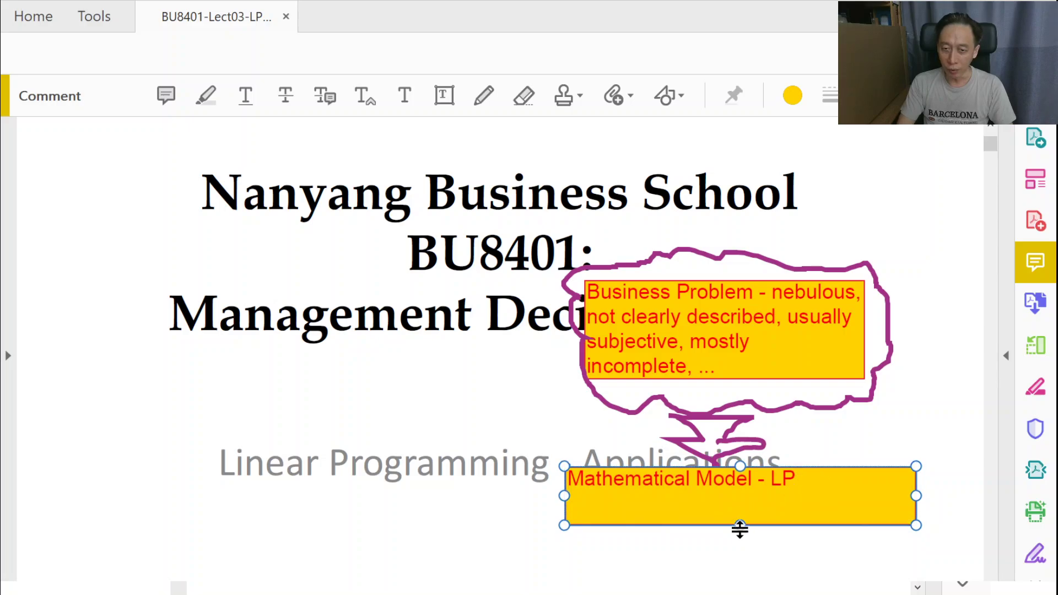
pyautogui.moveTo(740, 527); pyautogui.dragTo(739, 498)
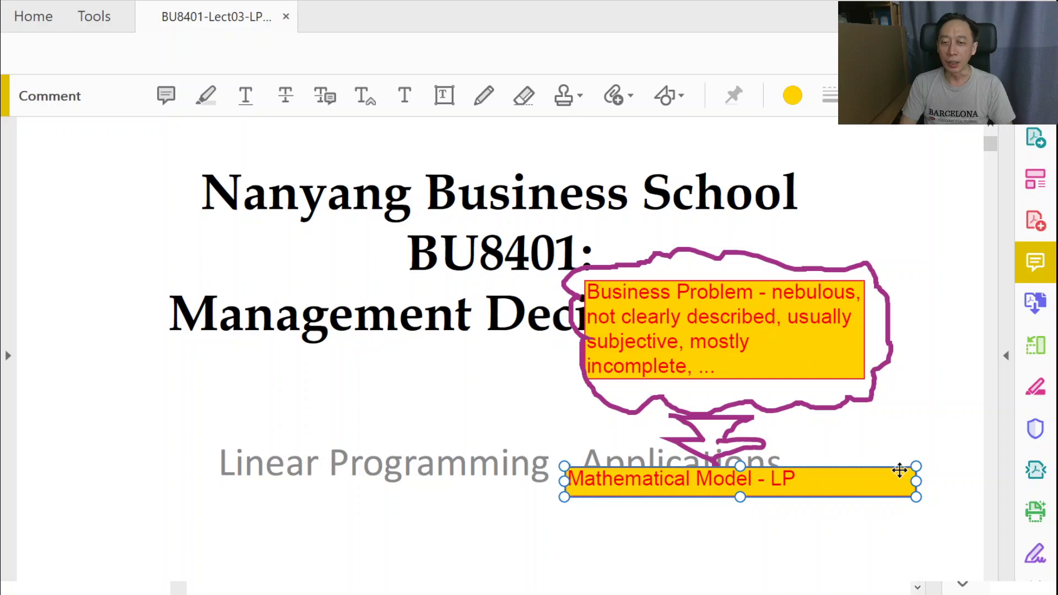
pyautogui.hotkey('ctrl', 'c')
pyautogui.hotkey('ctrl', 'v')
pyautogui.moveTo(598, 347); pyautogui.dragTo(838, 535)
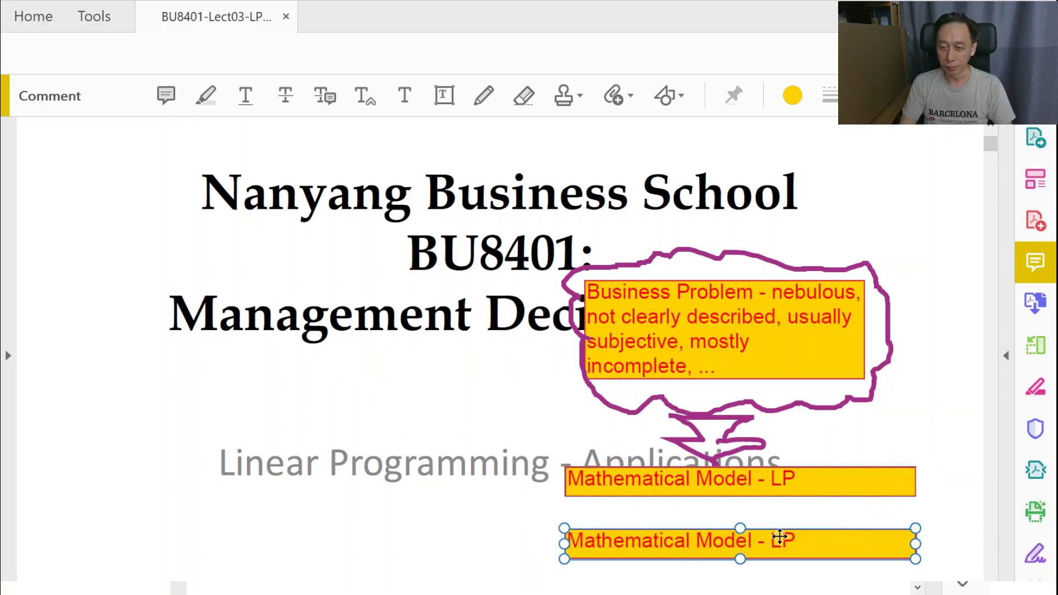
# Step: Retype the copy as 'Solve LP Model (using Excel Solver)' and draw a purple arrow down to it
pyautogui.click(846, 541)
pyautogui.hotkey('ctrl', 'a')
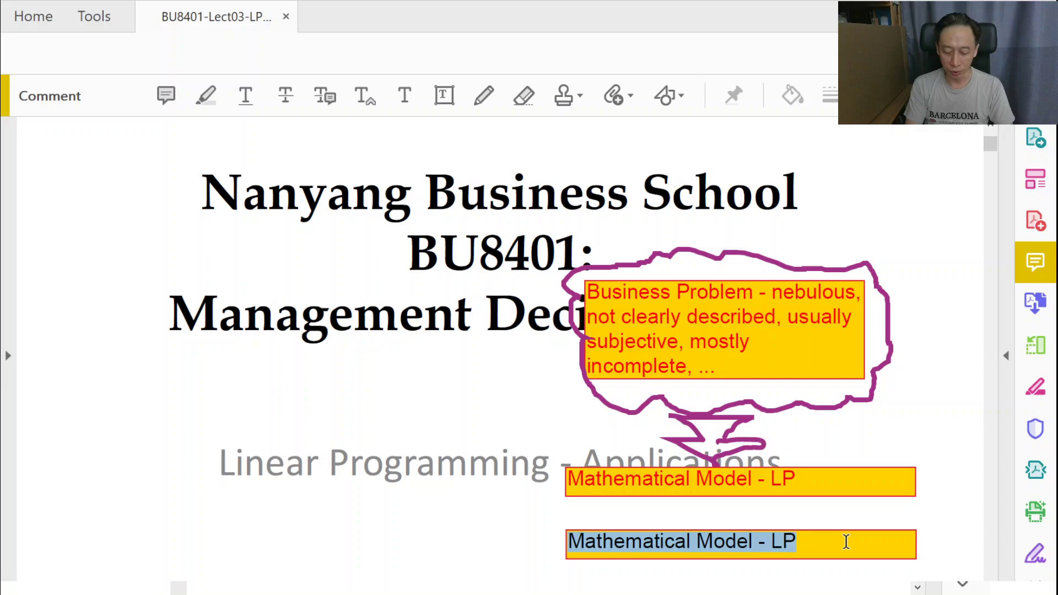
pyautogui.write('Solve LP Model')
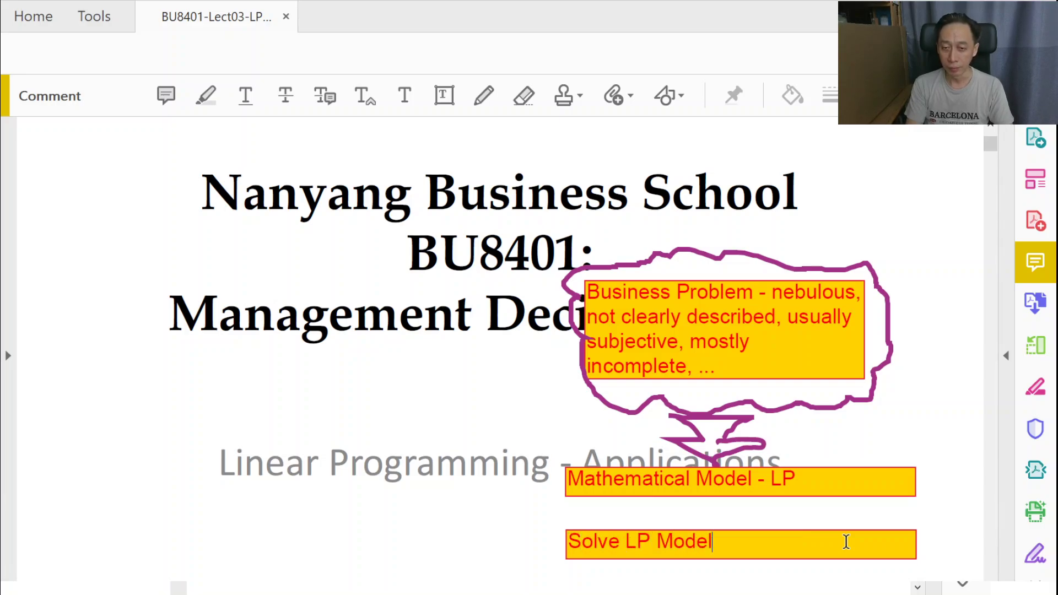
pyautogui.write(' (using E')
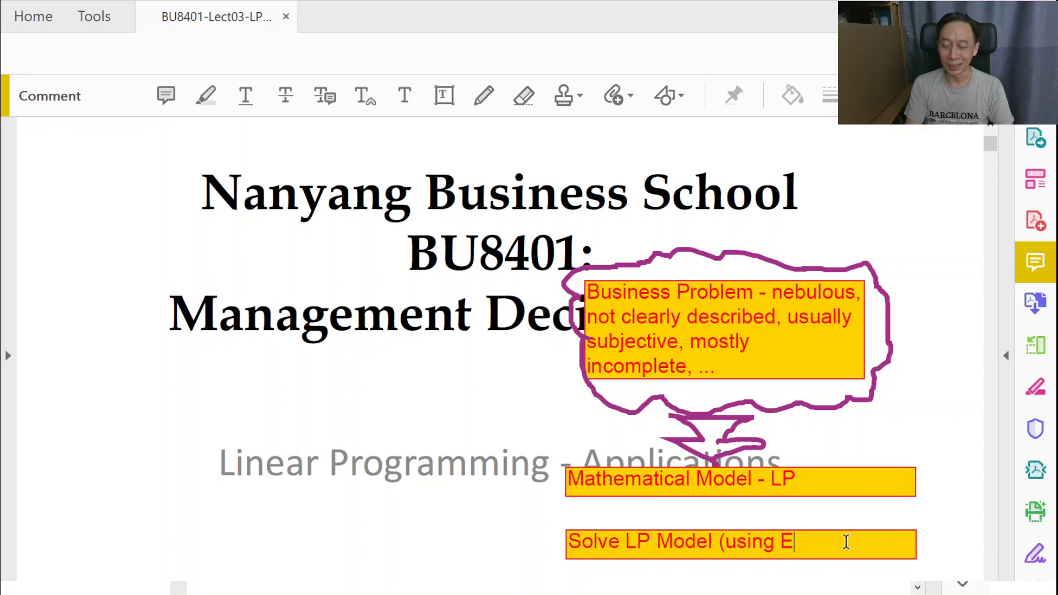
pyautogui.write('xcel Solver)')
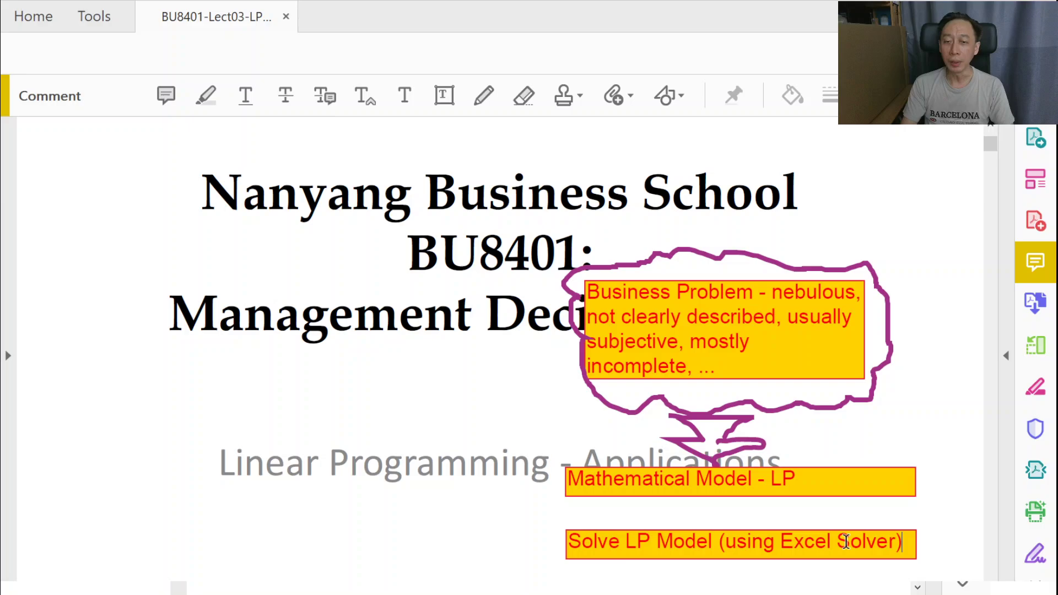
pyautogui.click(486, 93)
pyautogui.moveTo(697, 489)
pyautogui.mouseDown()
pyautogui.moveTo(739, 515)
pyautogui.moveTo(748, 505)
pyautogui.mouseUp()
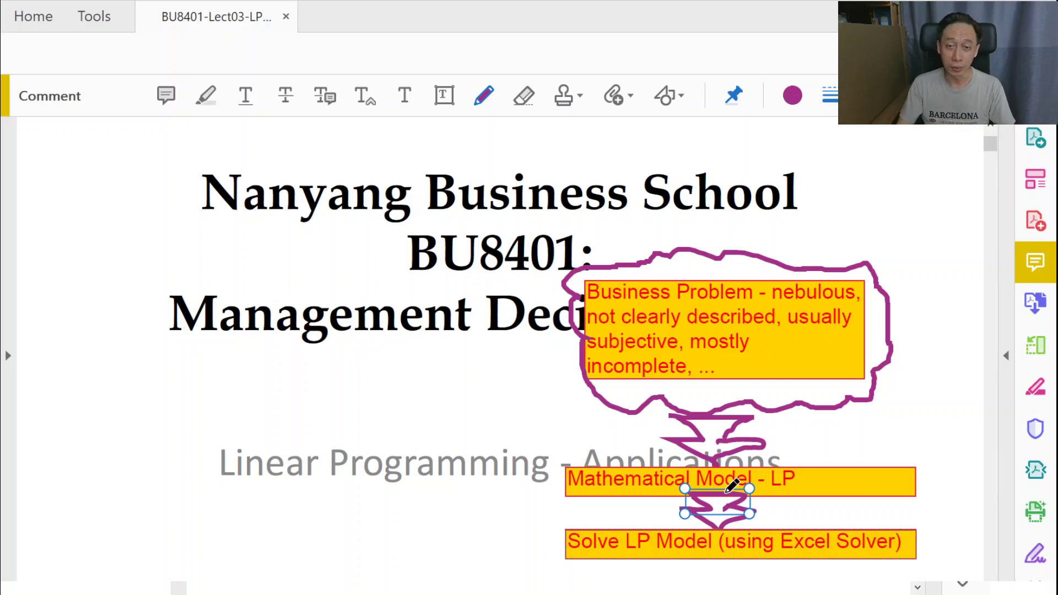
pyautogui.scroll(-1, 741, 453)
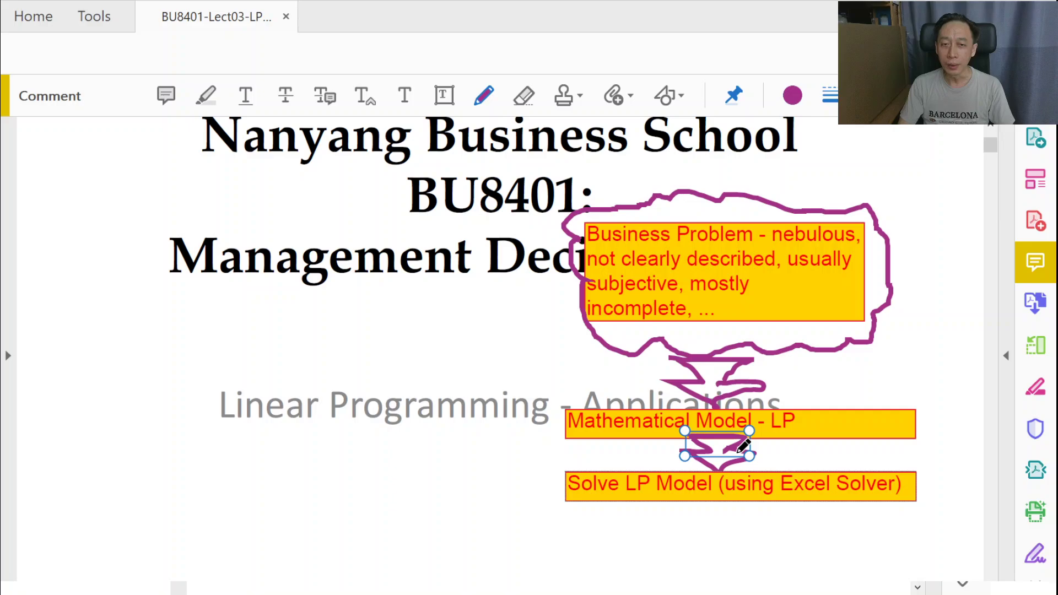
pyautogui.scroll(-2, 743, 447)
pyautogui.scroll(-1, 744, 447)
pyautogui.scroll(-2, 744, 447)
pyautogui.scroll(-1, 744, 446)
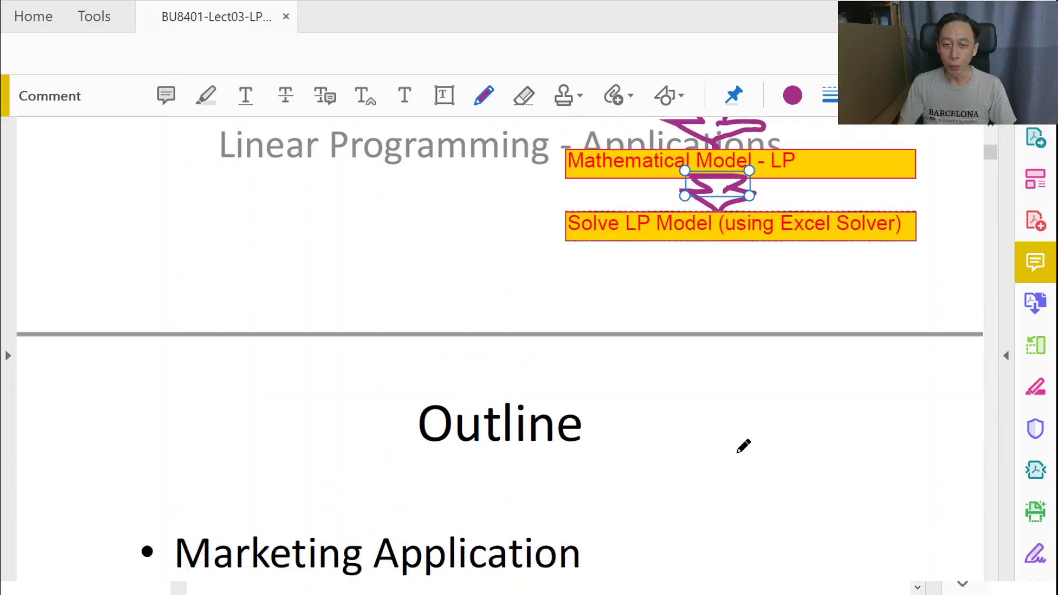
pyautogui.scroll(-2, 744, 446)
pyautogui.scroll(-1, 744, 447)
pyautogui.scroll(-1, 743, 447)
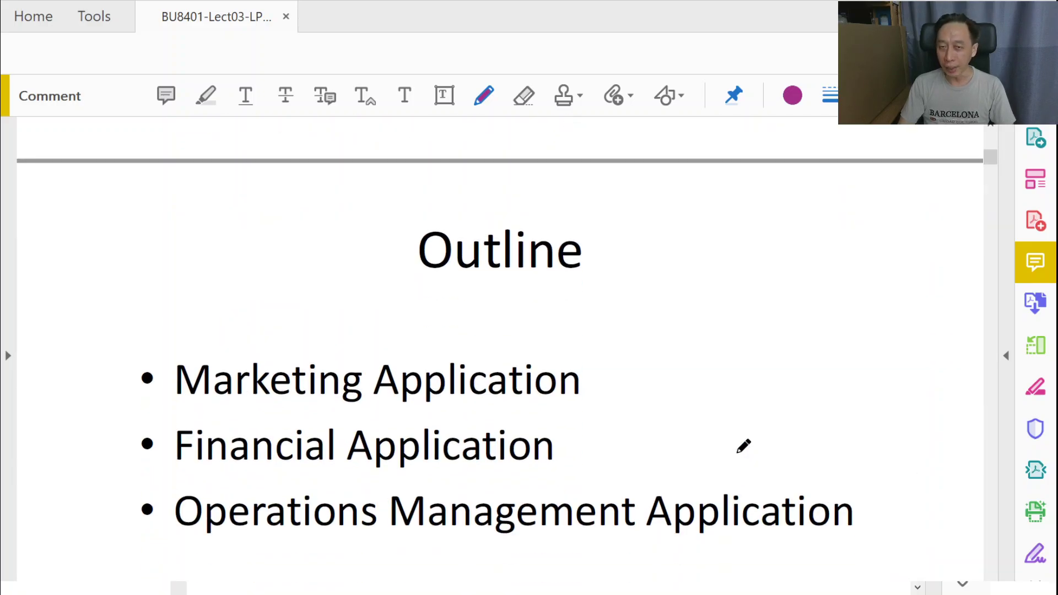
pyautogui.scroll(-1, 743, 447)
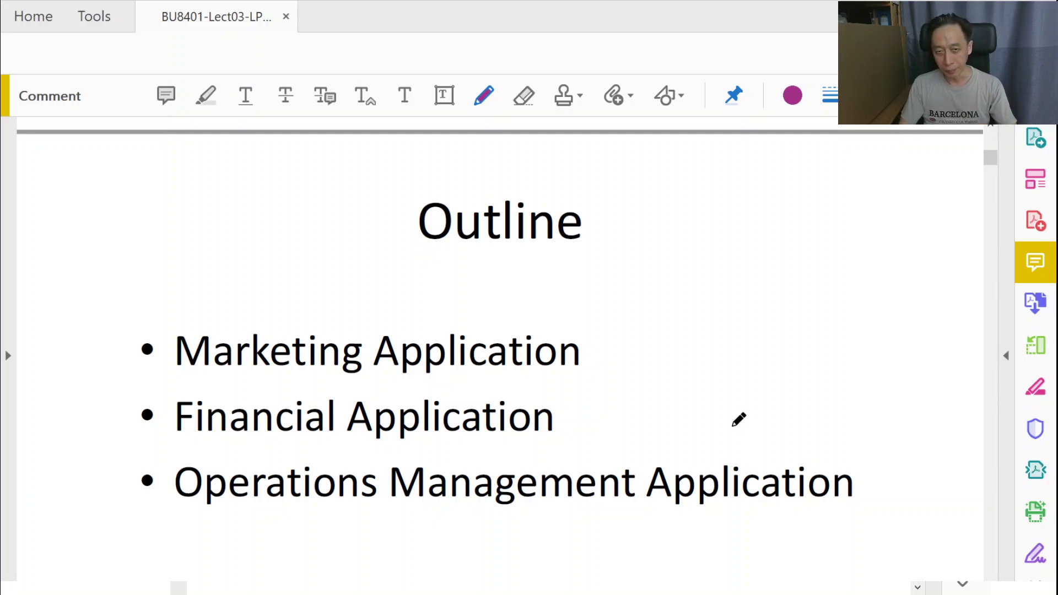
# Step: Place a 'Proportionate constraints' note beside Marketing Application, resize it to one line, and paste a duplicate
pyautogui.click(444, 99)
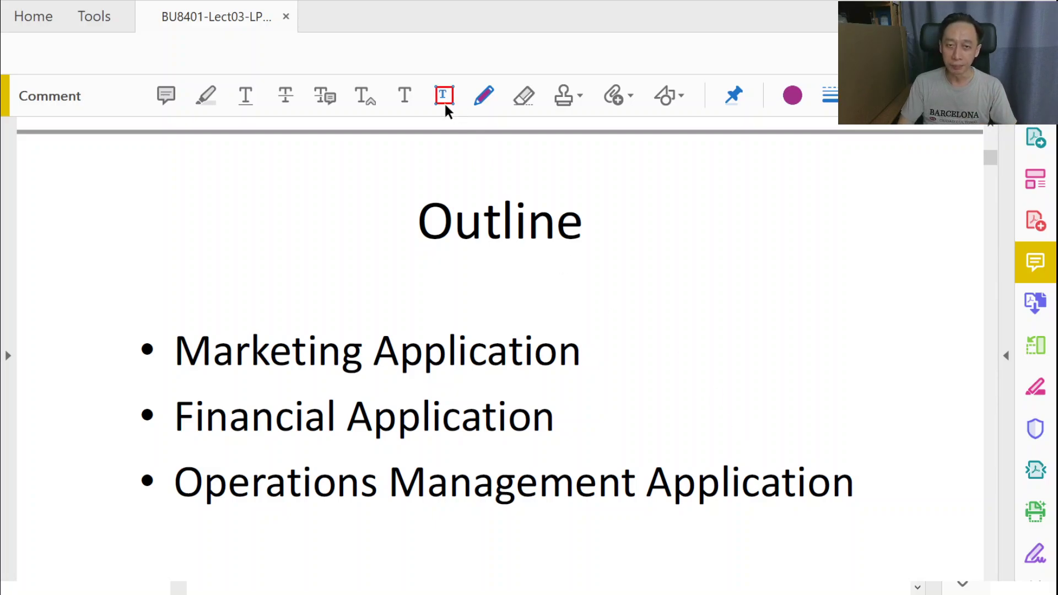
pyautogui.click(629, 340)
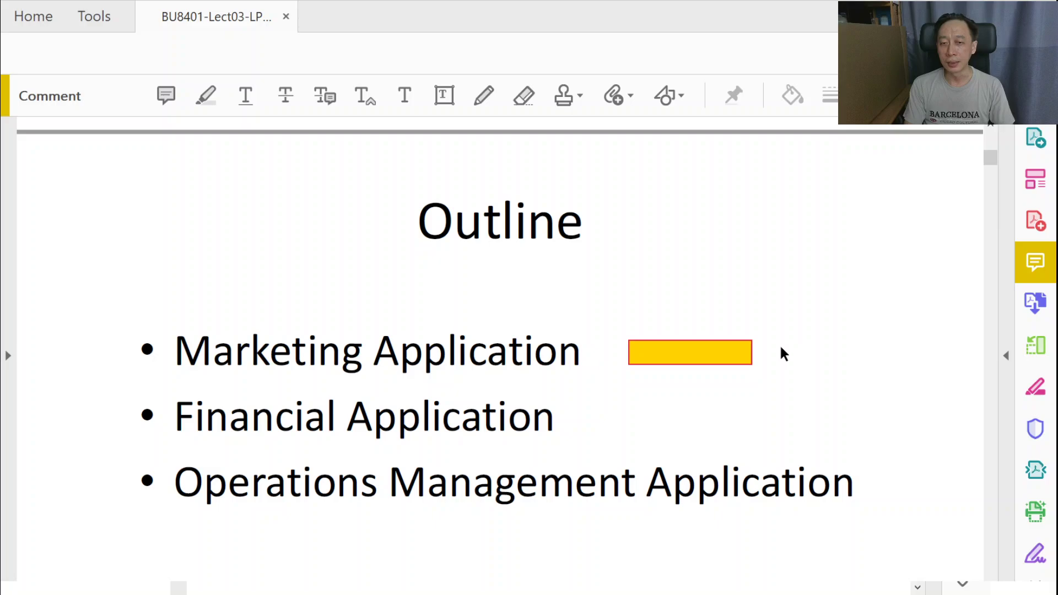
pyautogui.write('Proportionate ')
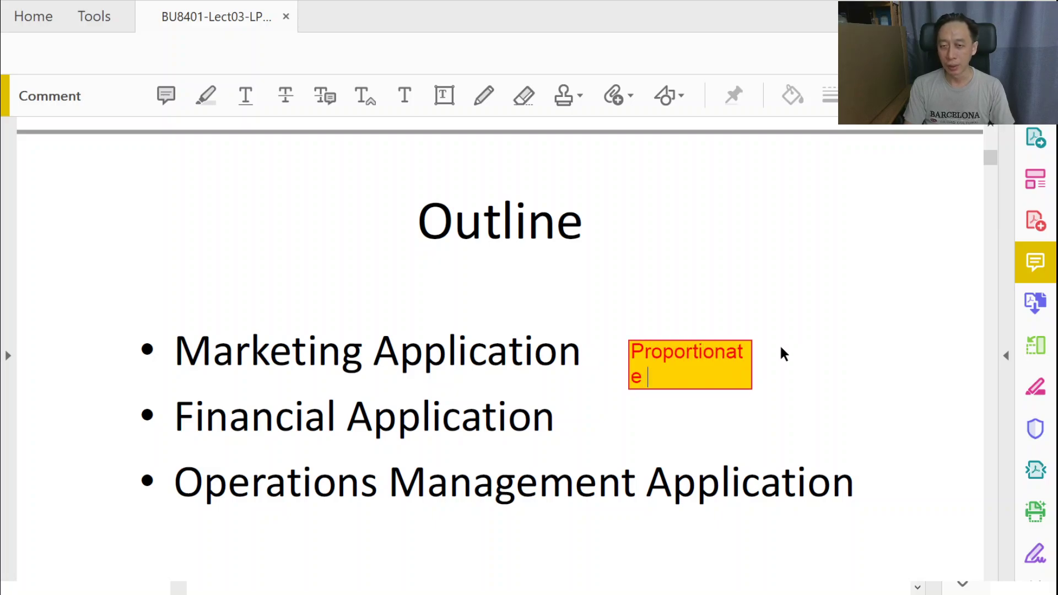
pyautogui.write('constraints')
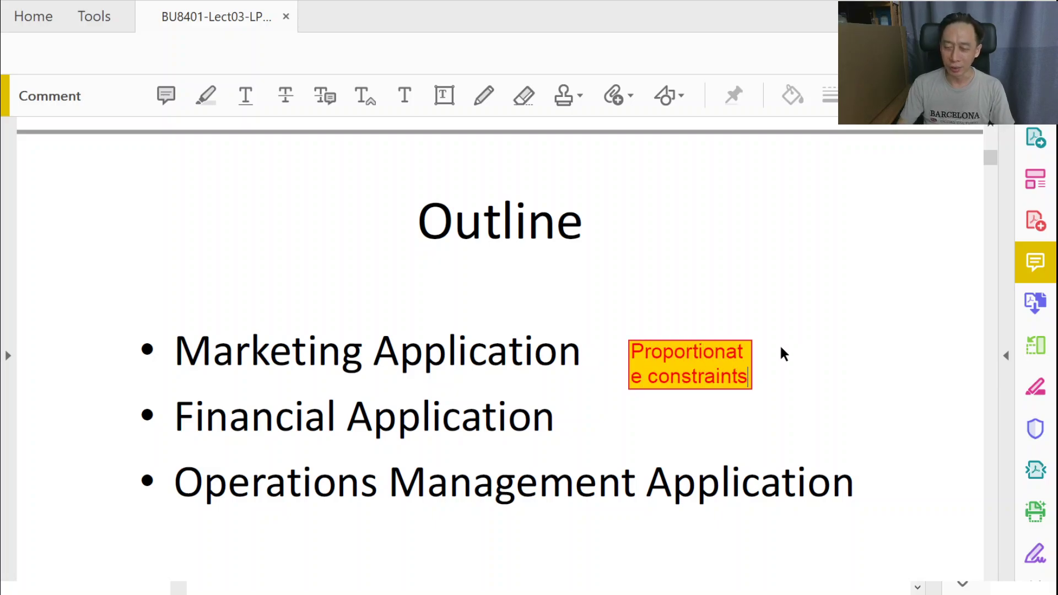
pyautogui.click(730, 366)
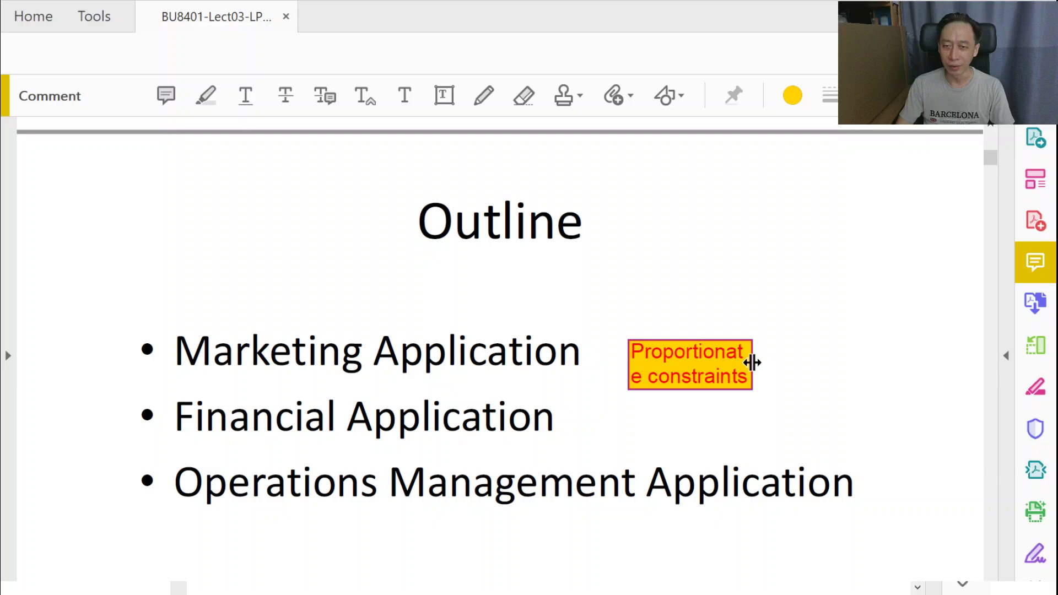
pyautogui.moveTo(751, 363); pyautogui.dragTo(940, 364)
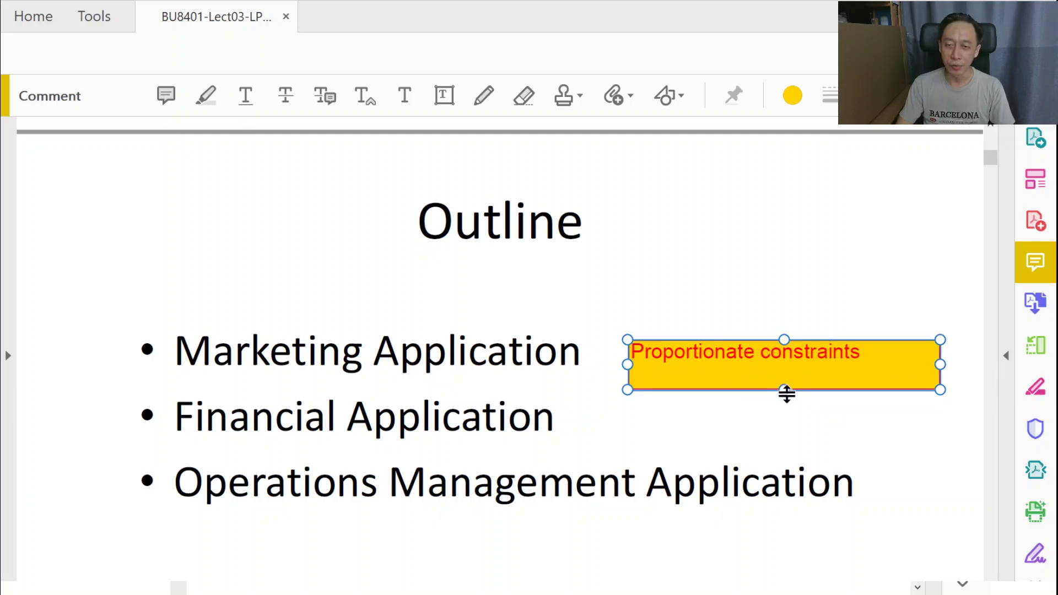
pyautogui.moveTo(785, 389); pyautogui.dragTo(787, 372)
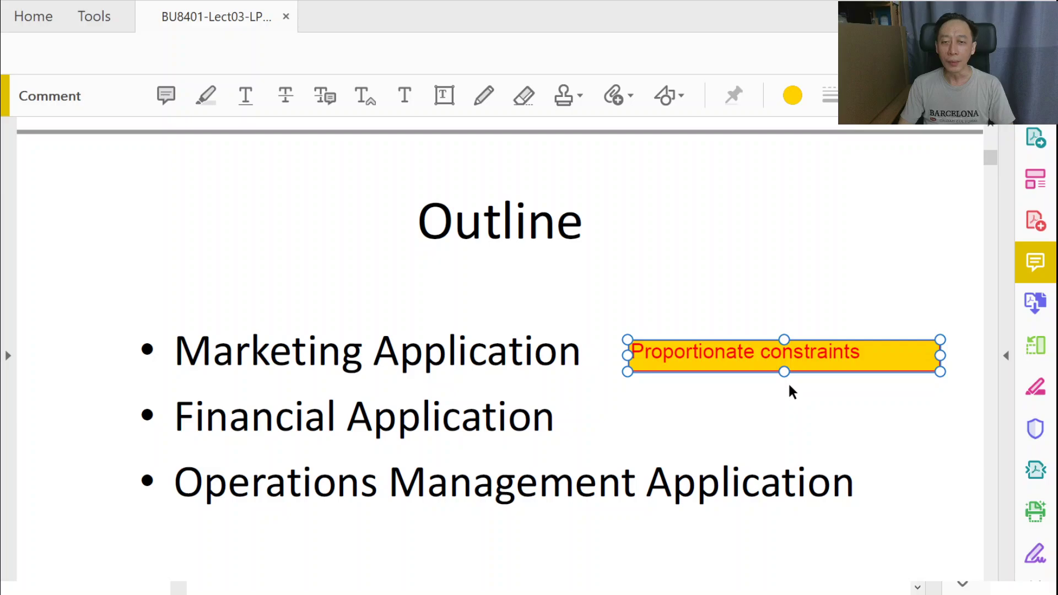
pyautogui.hotkey('ctrl', 'v')
# Step: Move the copy beside Financial Application and retype it as 'How to implement/ describe time in LP'
pyautogui.moveTo(623, 350); pyautogui.dragTo(909, 398)
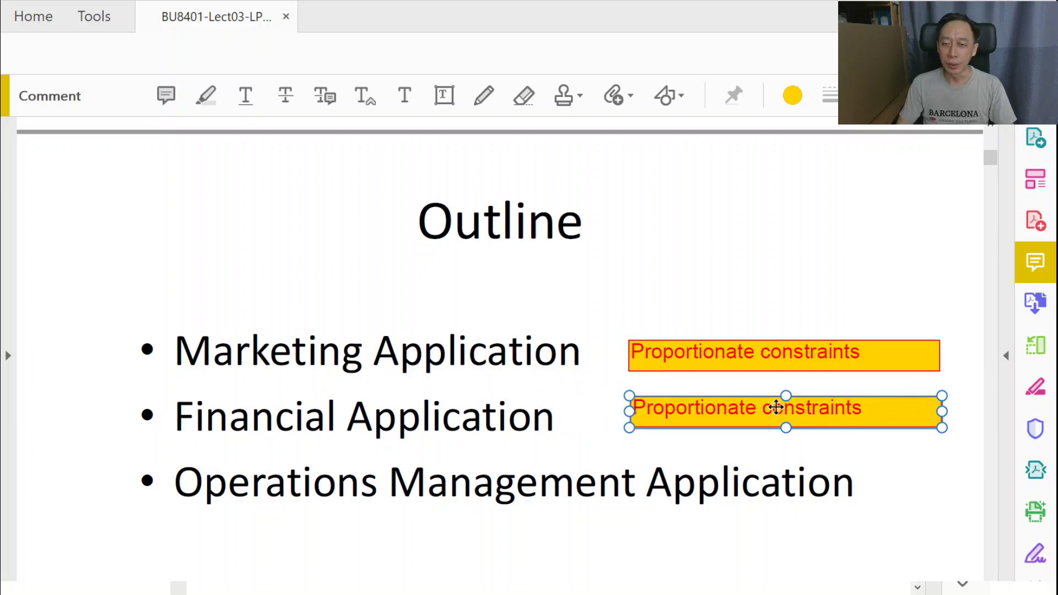
pyautogui.doubleClick(773, 406)
pyautogui.hotkey('ctrl', 'a')
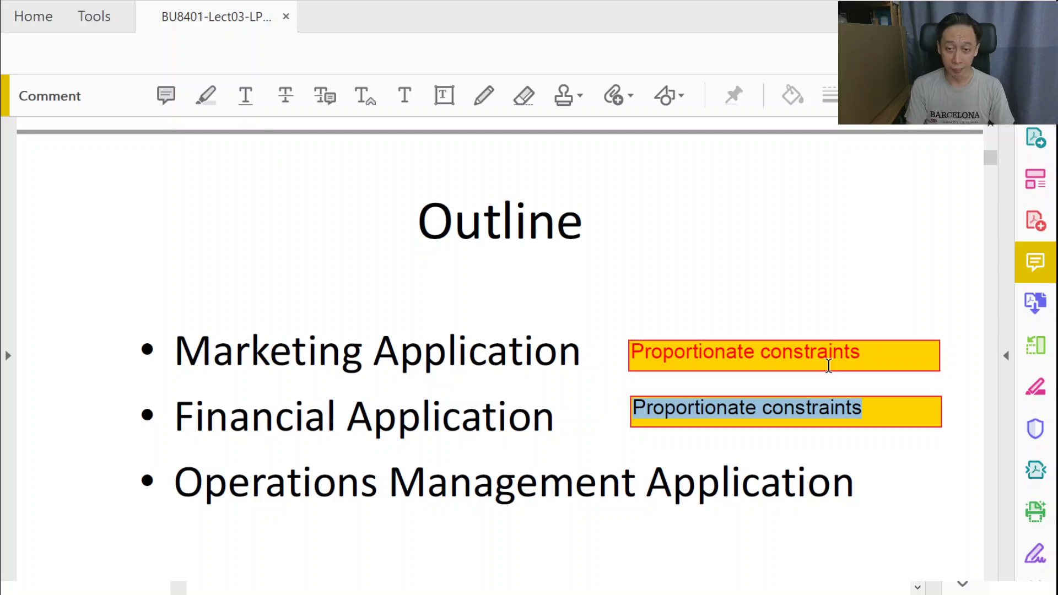
pyautogui.write('How to implement')
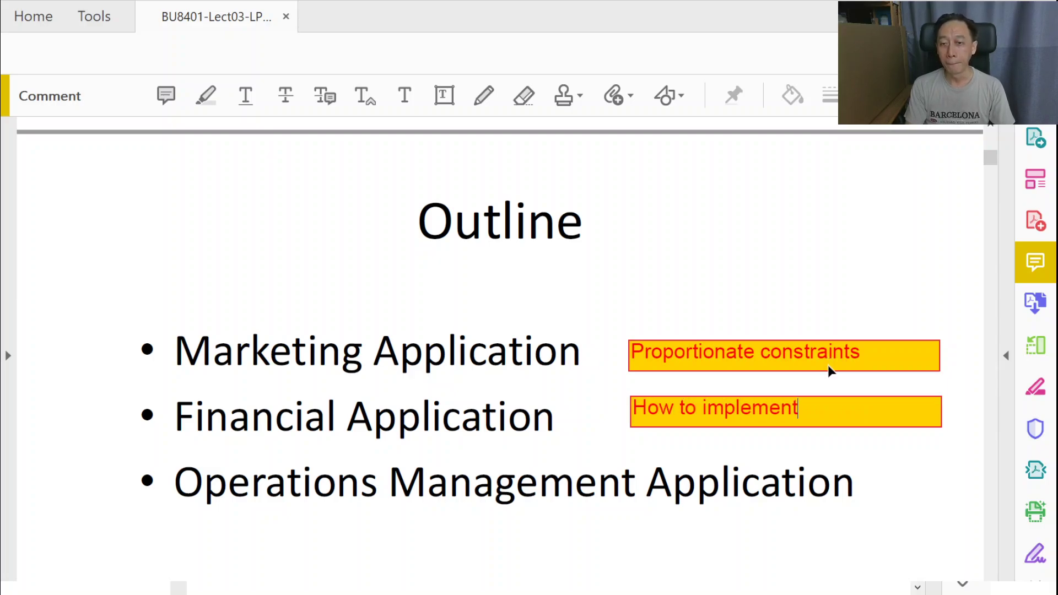
pyautogui.write('/ describe ')
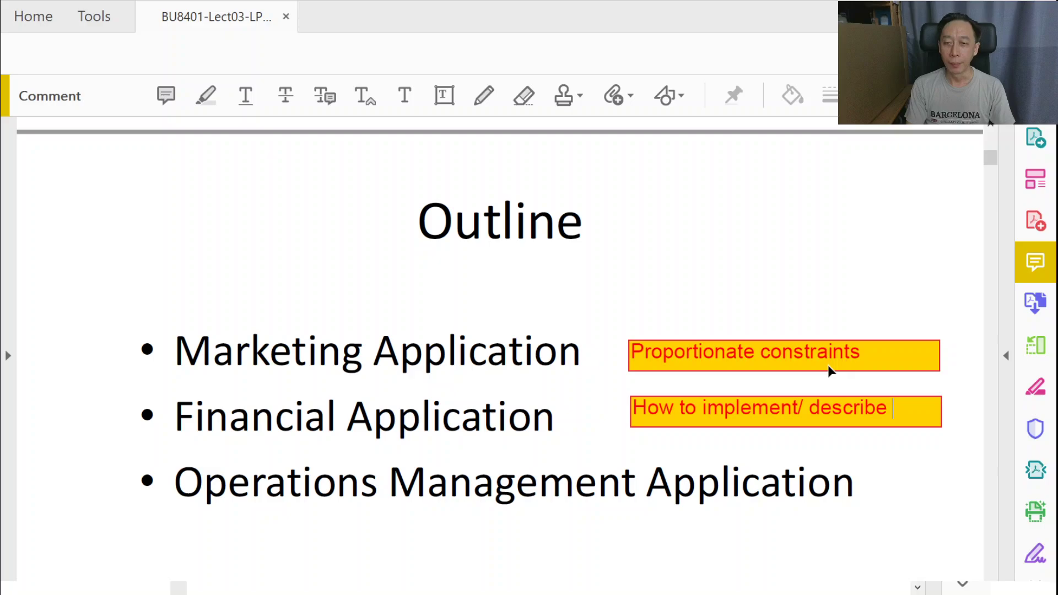
pyautogui.write('time in LP')
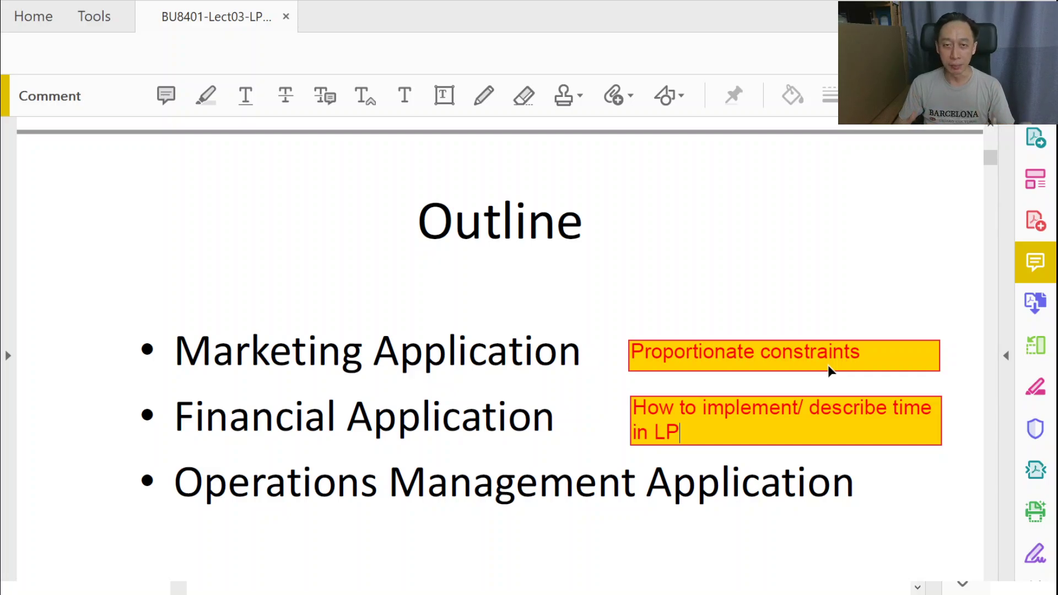
pyautogui.click(824, 455)
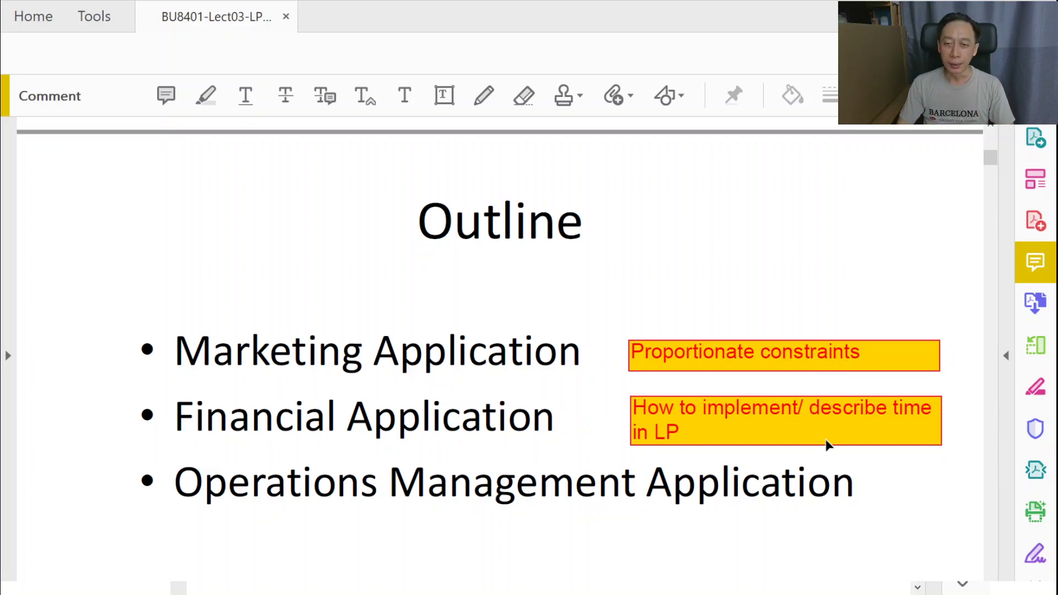
# Step: Duplicate the time-in-LP note and place the copy below Operations Management Application
pyautogui.click(827, 435)
pyautogui.hotkey('ctrl', 'v')
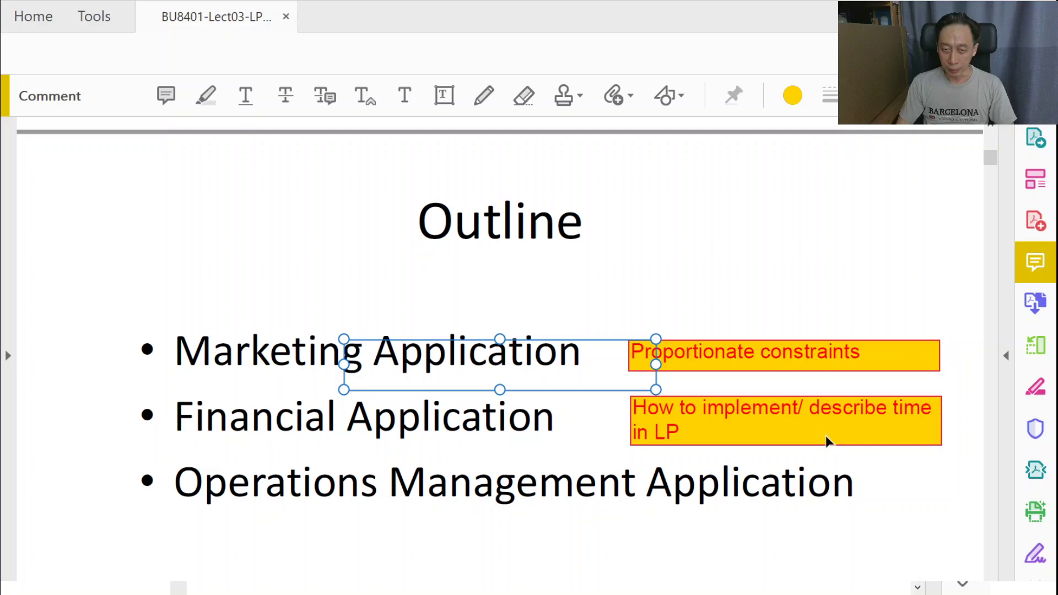
pyautogui.moveTo(504, 349); pyautogui.dragTo(794, 511)
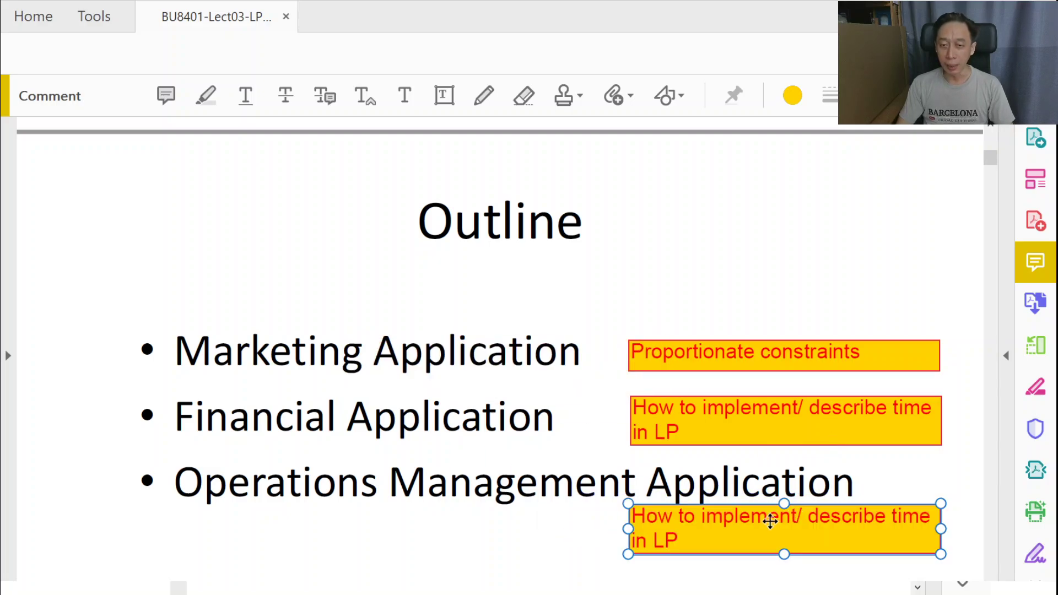
# Step: Retype the copy as 'Ratiometric constraints' plus a line on describing "left-over", excess, surplus
pyautogui.click(716, 521)
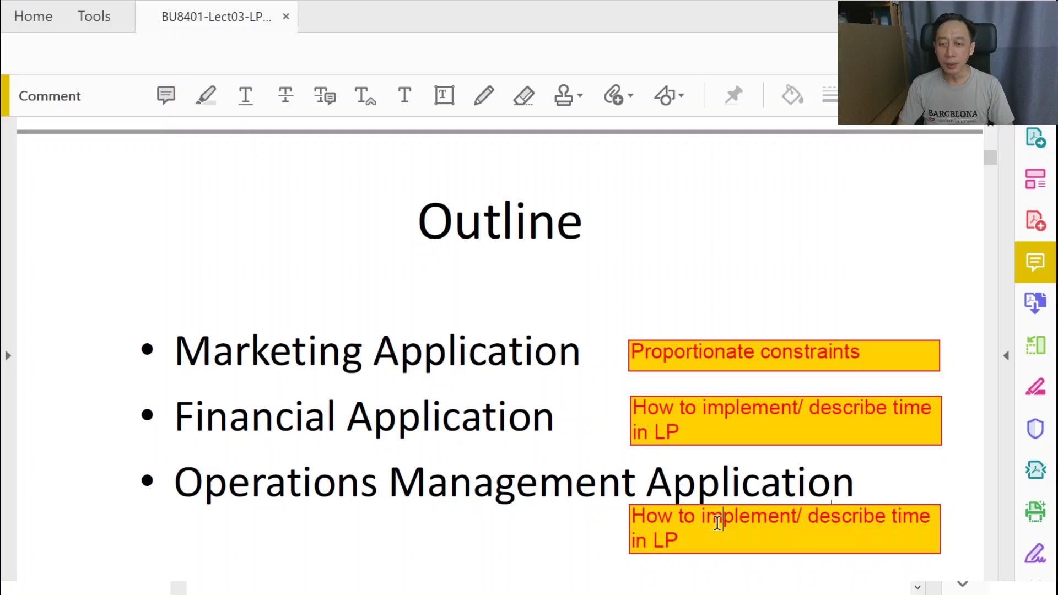
pyautogui.hotkey('ctrl', 'a')
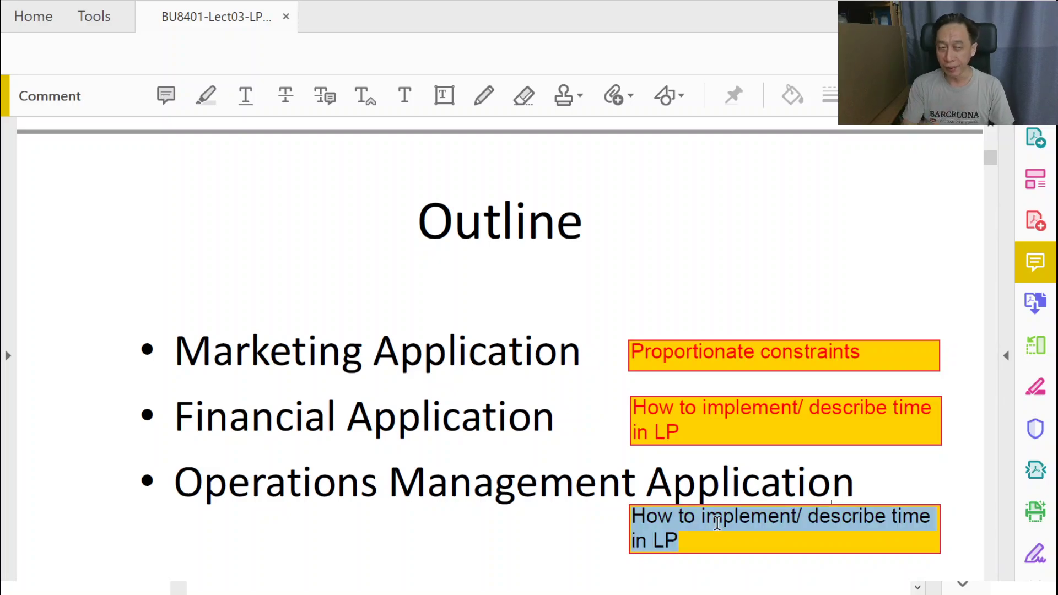
pyautogui.write('Ration')
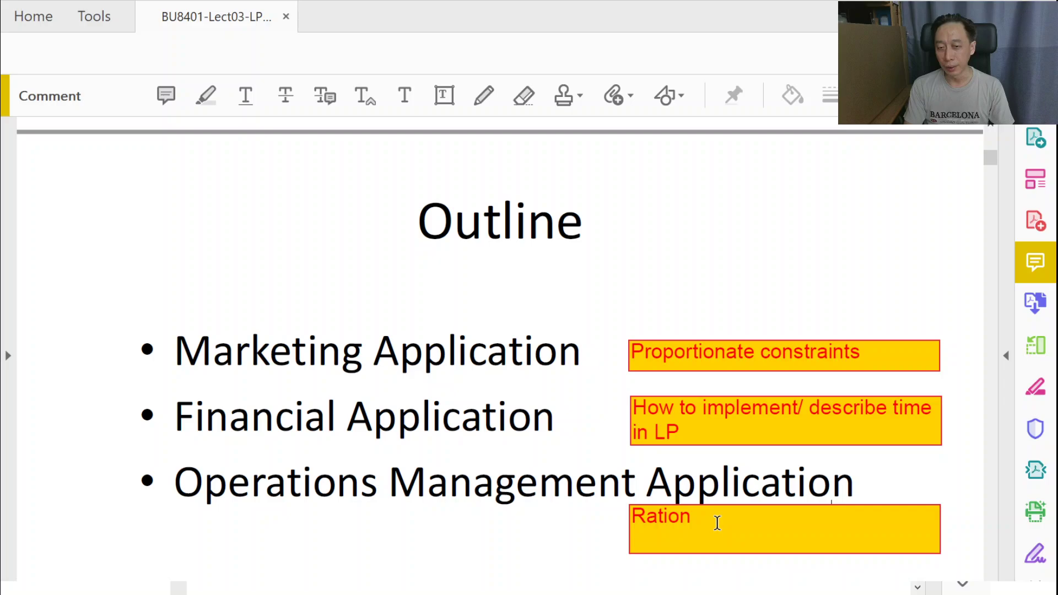
pyautogui.press('BackSpace')
pyautogui.write('metric constr')
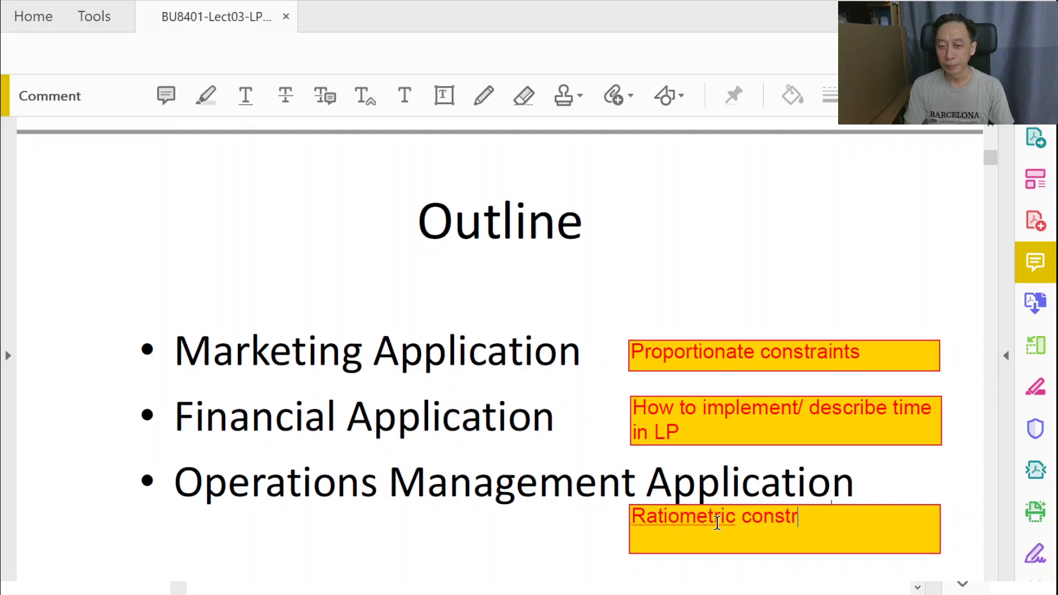
pyautogui.write('aints')
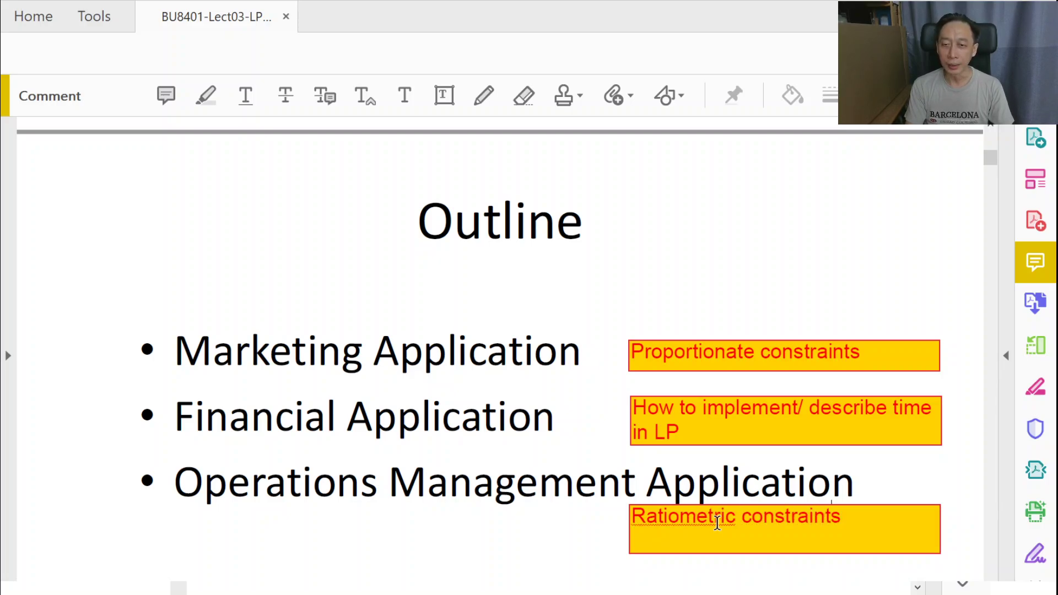
pyautogui.write(', ')
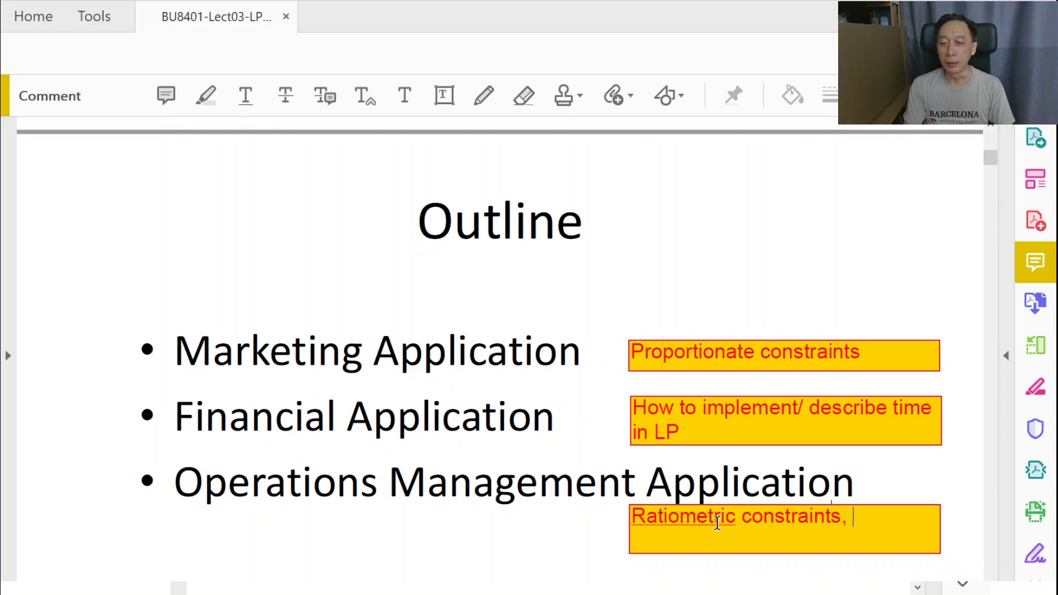
pyautogui.write('im')
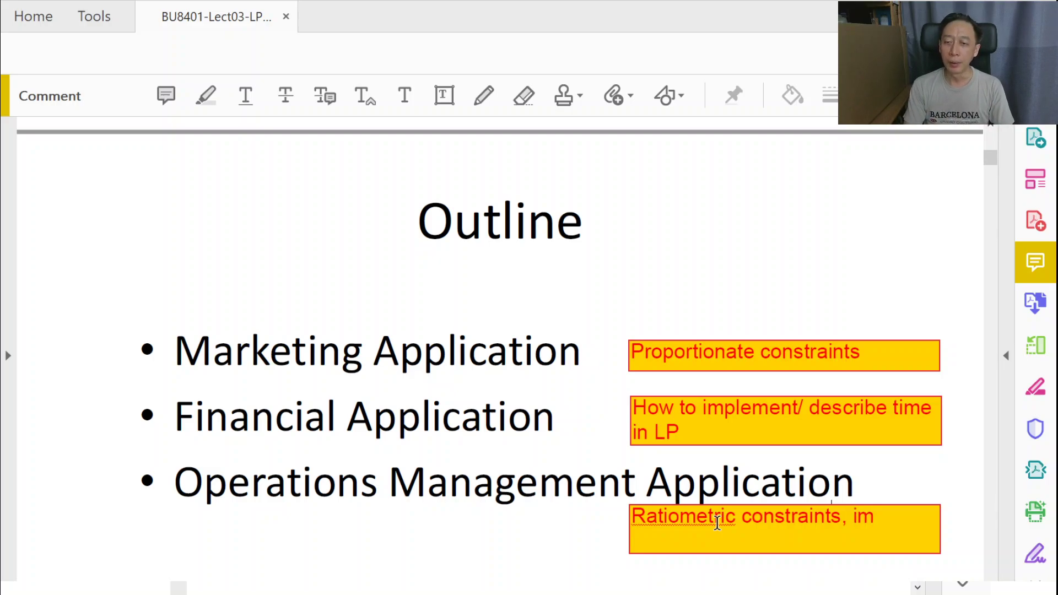
pyautogui.press('BackSpace')
pyautogui.press('BackSpace')
pyautogui.press('BackSpace')
pyautogui.press('BackSpace')
pyautogui.press('Return')
pyautogui.write('How')
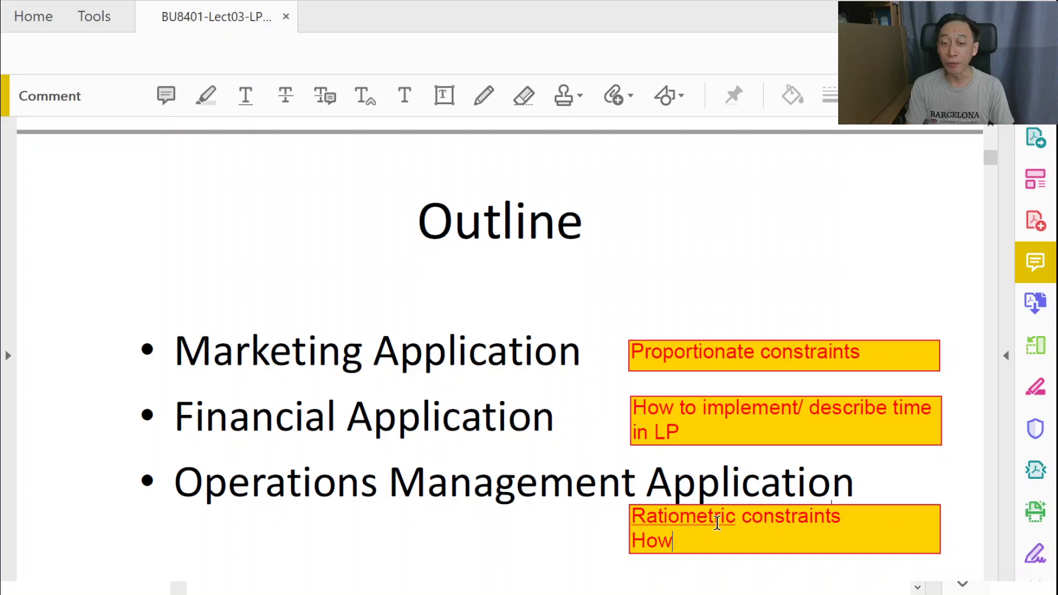
pyautogui.write('e')
pyautogui.press('BackSpace')
pyautogui.write('to implemen')
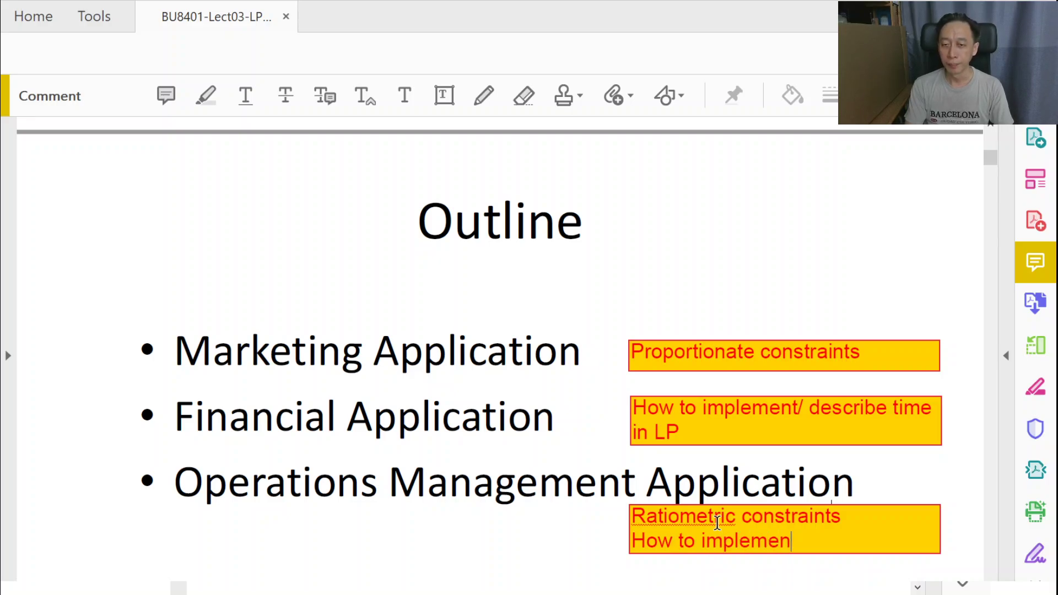
pyautogui.write('t/ describe')
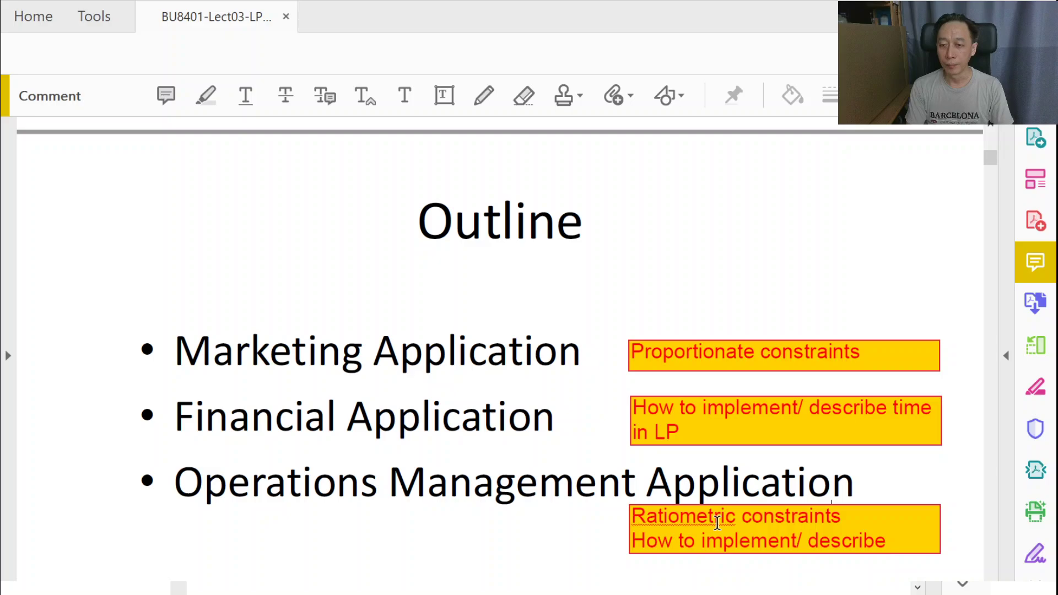
pyautogui.write(' "left-ov')
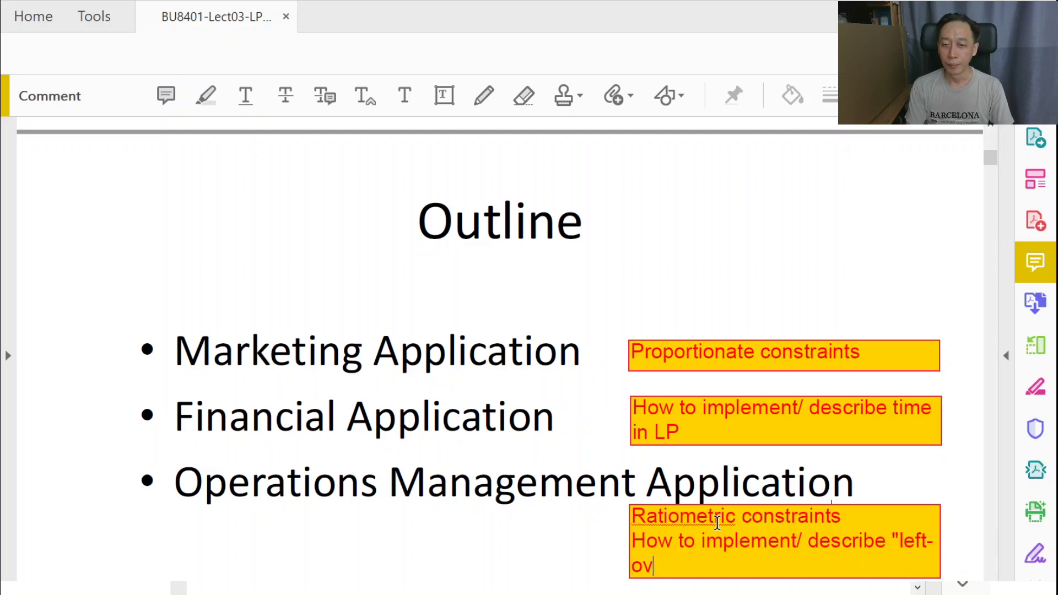
pyautogui.write('er", exc')
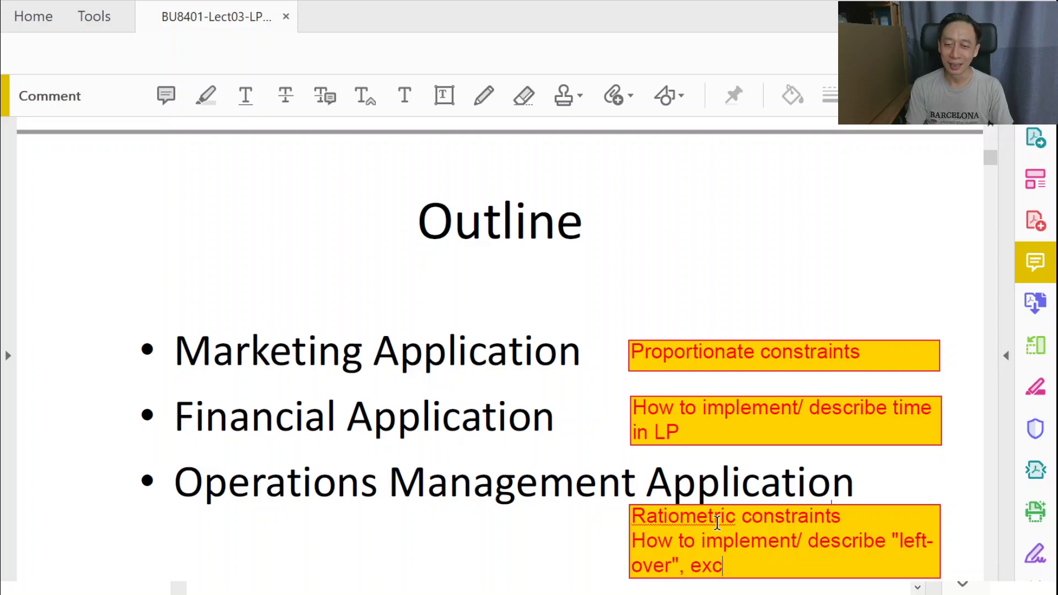
pyautogui.write('ess, surplus')
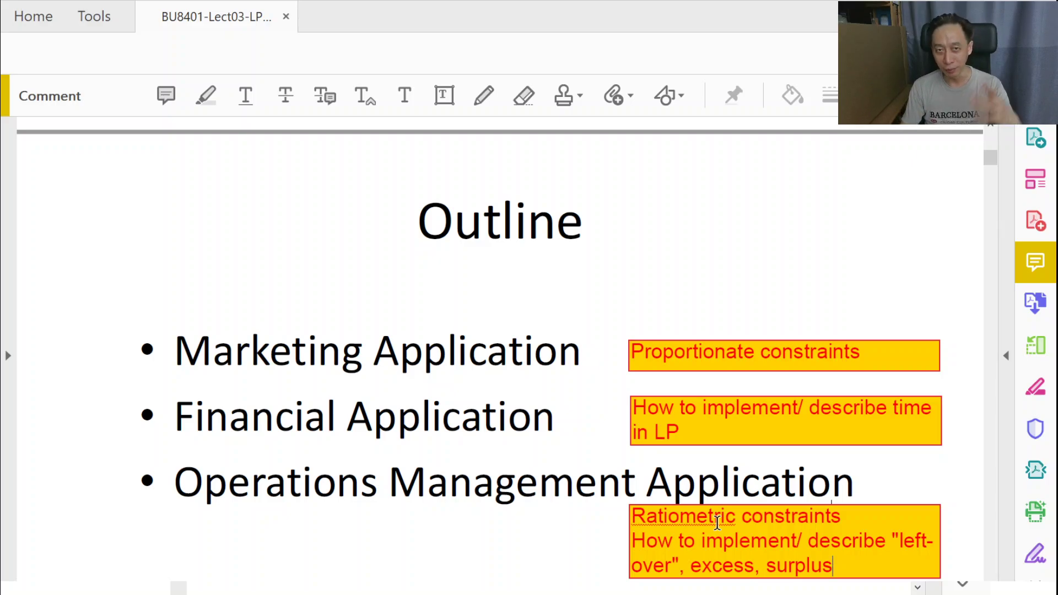
pyautogui.write('.')
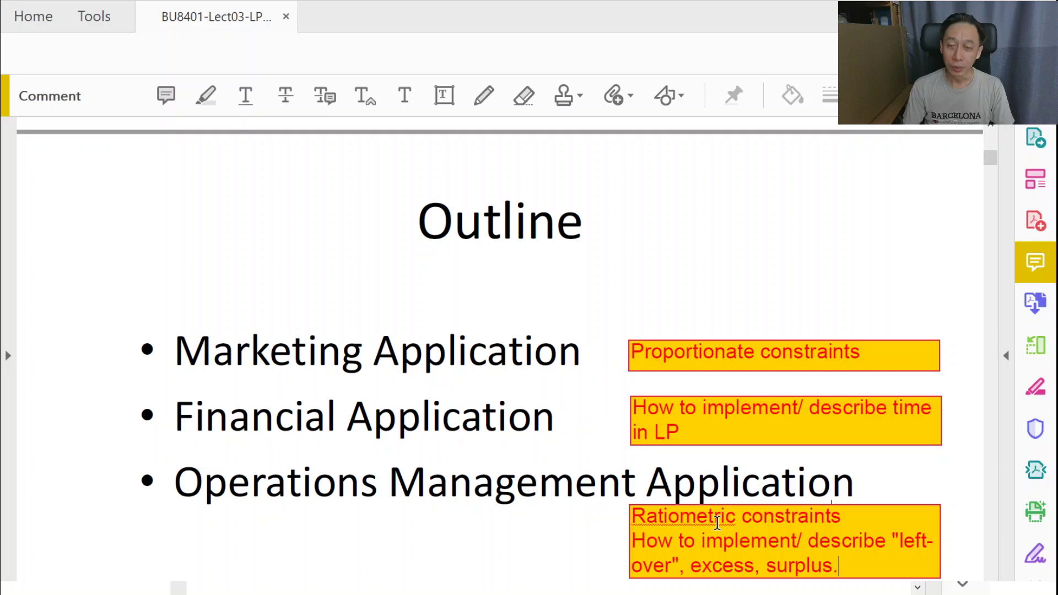
pyautogui.click(584, 425)
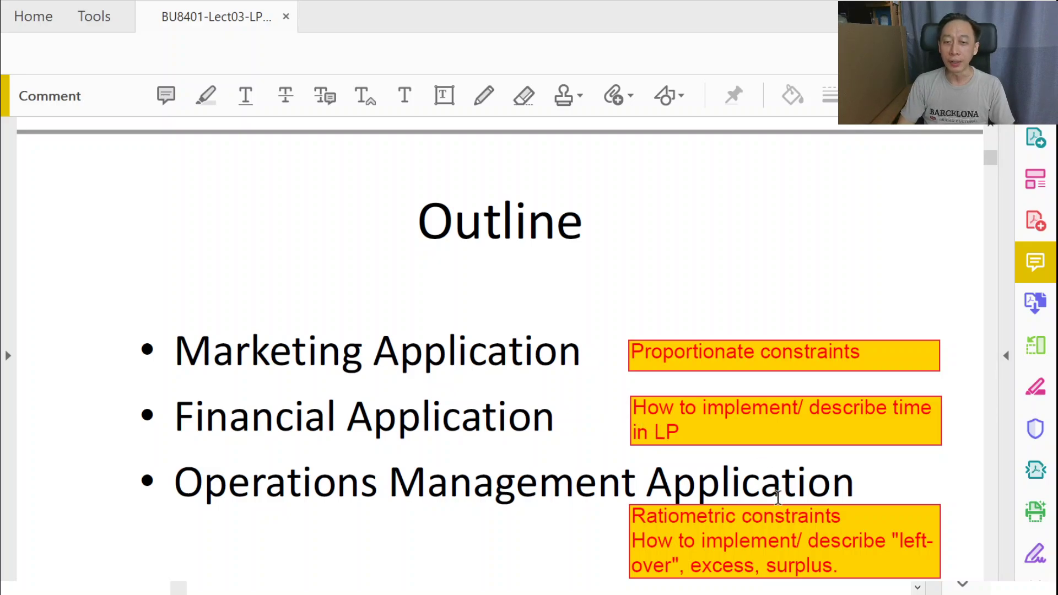
pyautogui.scroll(-1, 730, 532)
pyautogui.scroll(-1, 727, 533)
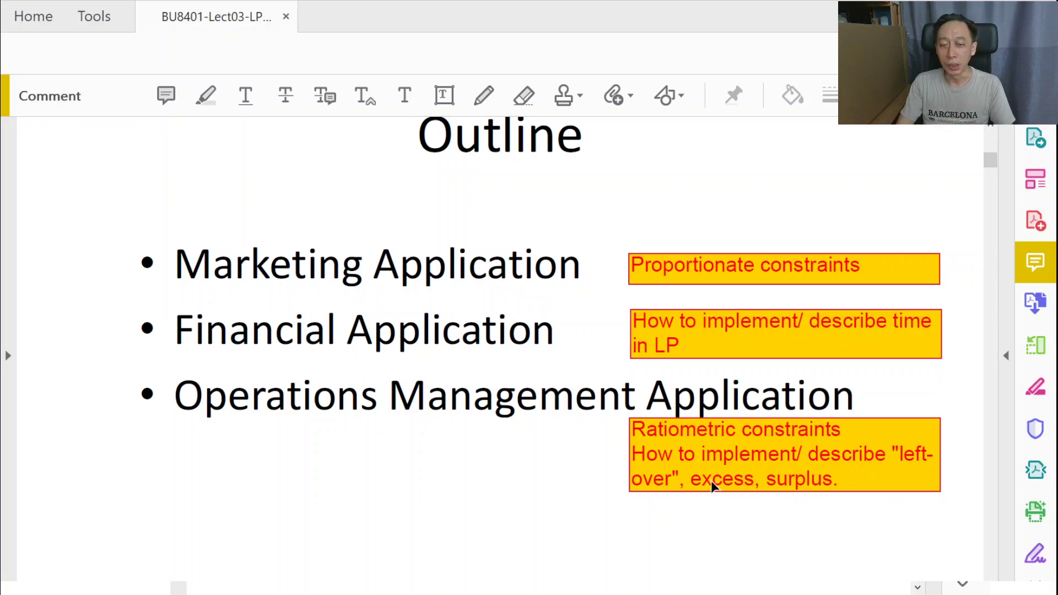
pyautogui.scroll(-1, 725, 486)
pyautogui.scroll(-2, 727, 486)
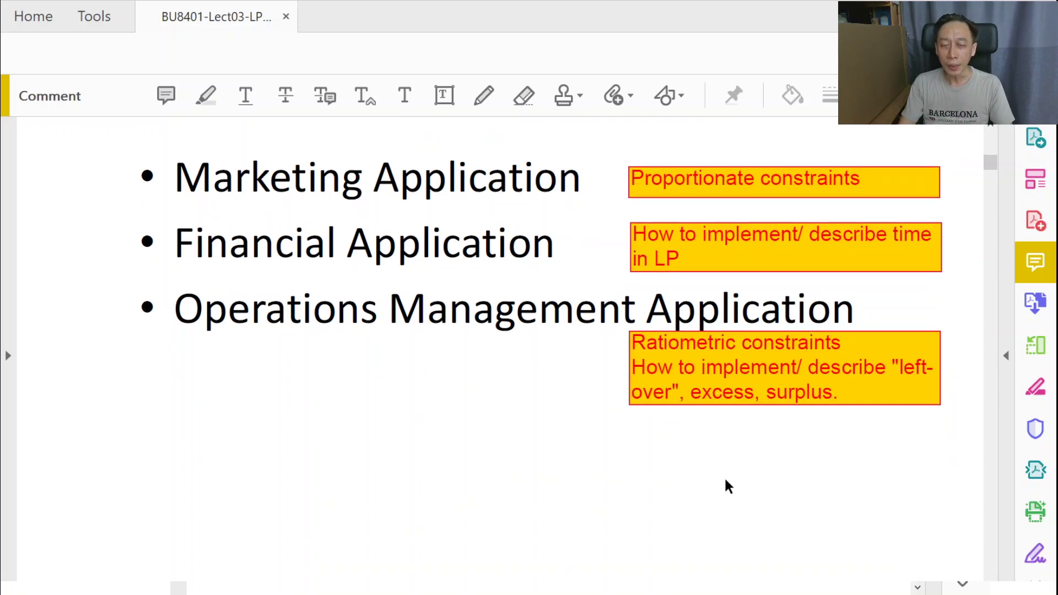
pyautogui.scroll(-1, 726, 486)
pyautogui.scroll(-2, 727, 486)
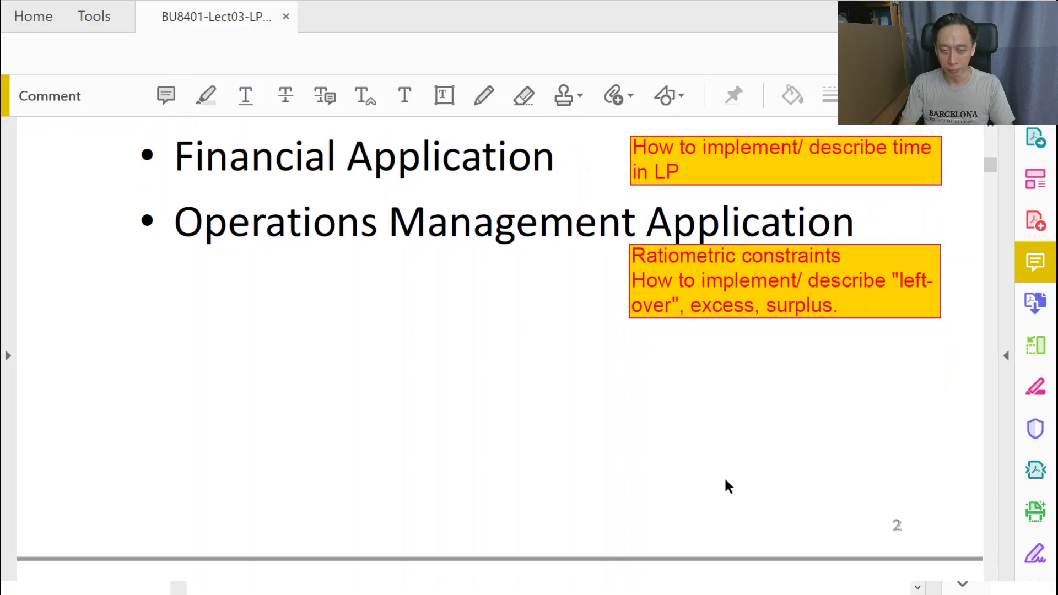
pyautogui.scroll(3, 727, 486)
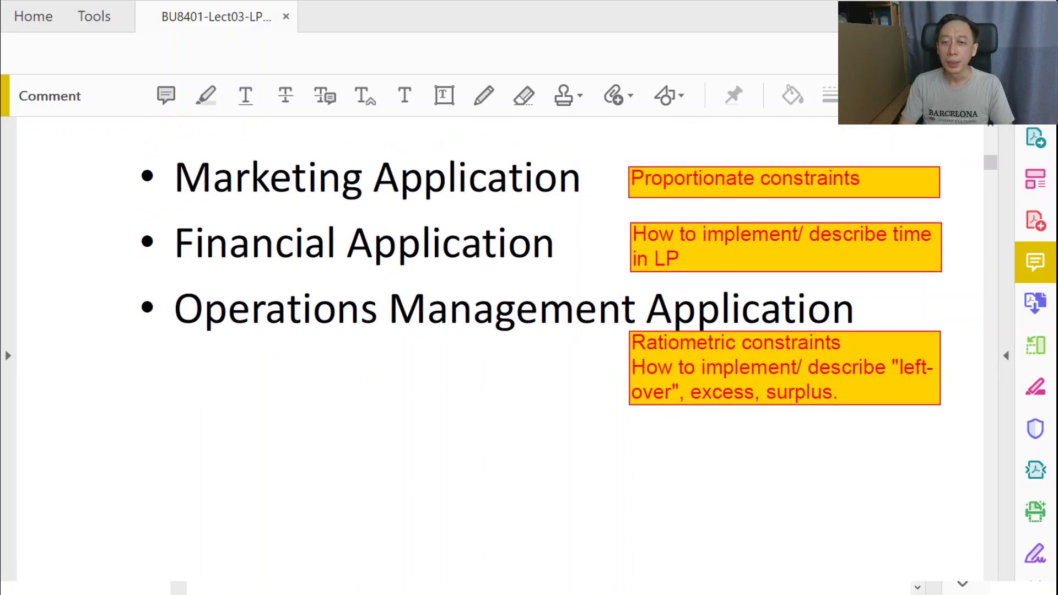